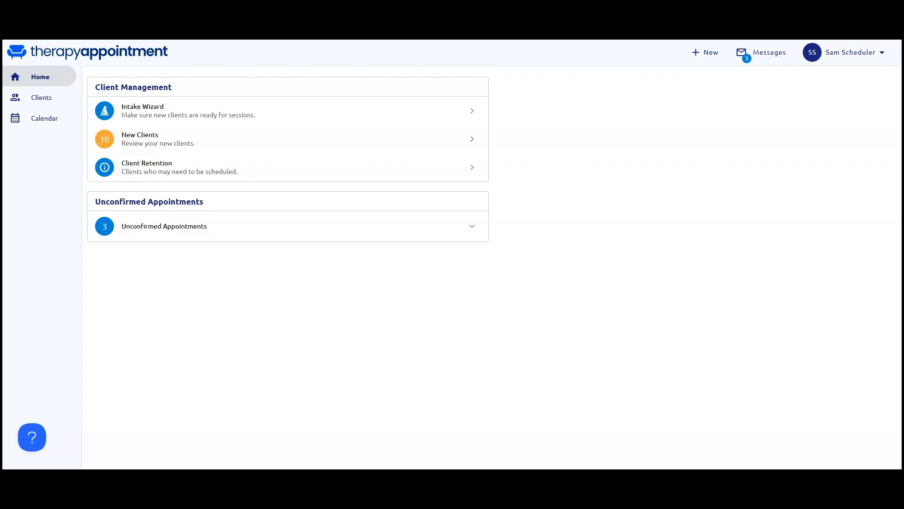
Open the calendar and collapse its side panel to widen the weekly schedule of all therapists
{"action": "left_click", "coordinate": [33, 121]}
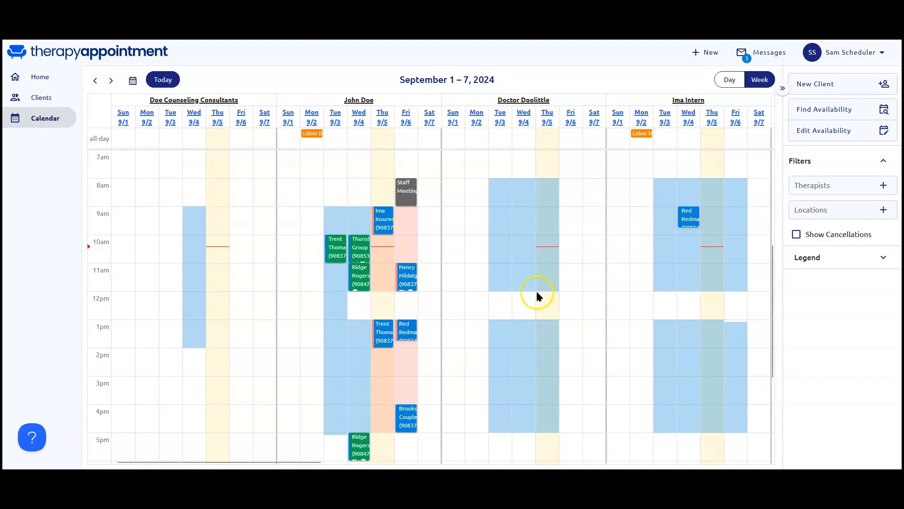
{"action": "mouse_move", "coordinate": [308, 463]}
{"action": "left_mouse_down"}
{"action": "mouse_move", "coordinate": [755, 463]}
{"action": "mouse_move", "coordinate": [299, 466]}
{"action": "left_mouse_up"}
{"action": "left_click", "coordinate": [772, 346]}
{"action": "mouse_move", "coordinate": [771, 347]}
{"action": "left_mouse_down"}
{"action": "mouse_move", "coordinate": [769, 321]}
{"action": "mouse_move", "coordinate": [769, 365]}
{"action": "mouse_move", "coordinate": [773, 349]}
{"action": "left_mouse_up"}
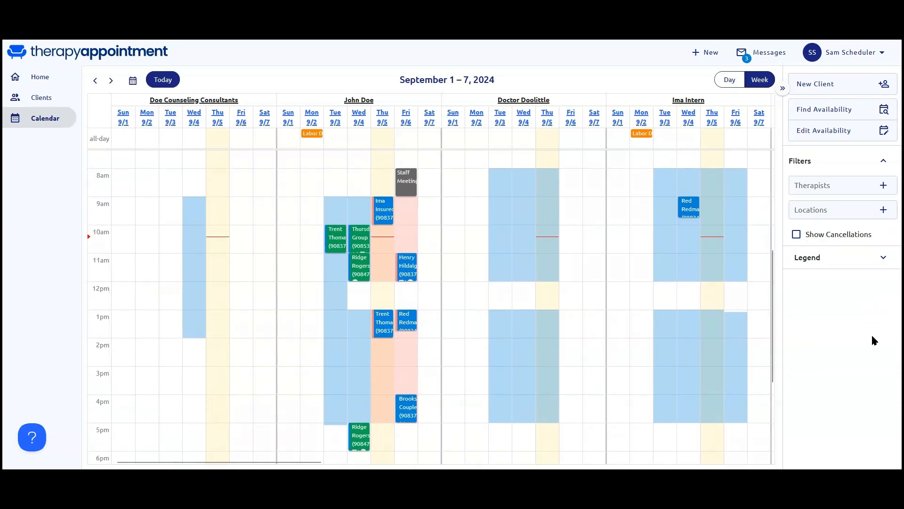
{"action": "left_click", "coordinate": [790, 109]}
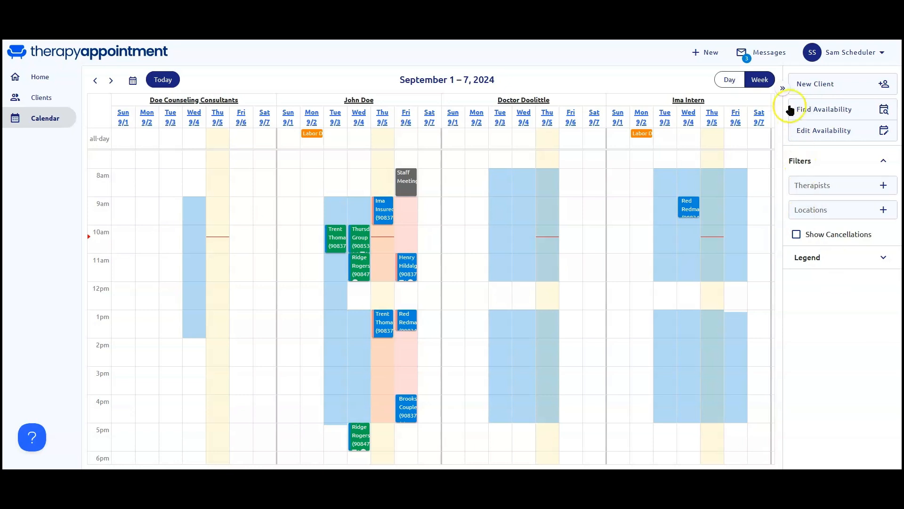
{"action": "left_click", "coordinate": [783, 89]}
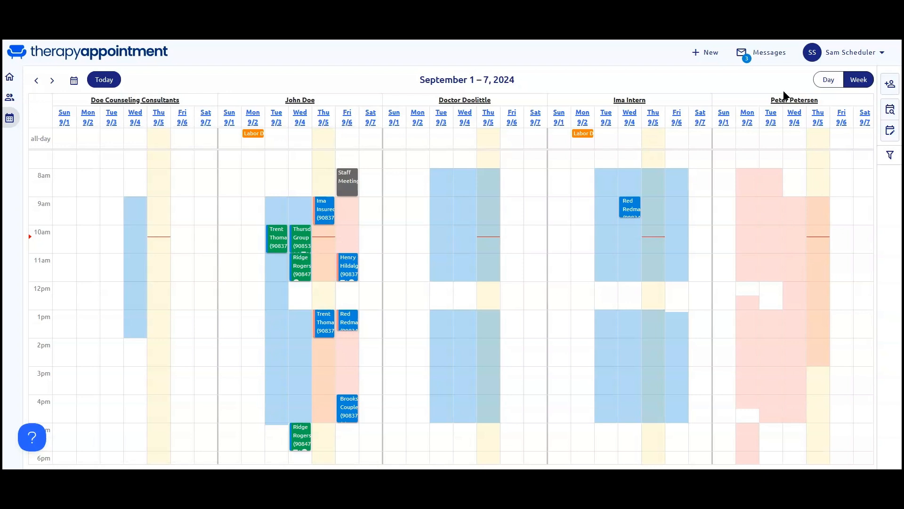
Zoom the calendar page out and in to compare how many therapists' columns fit, ending at the original zoom level
{"action": "key", "text": "ctrl+minus"}
{"action": "key", "text": "ctrl+minus"}
{"action": "key", "text": "ctrl+minus"}
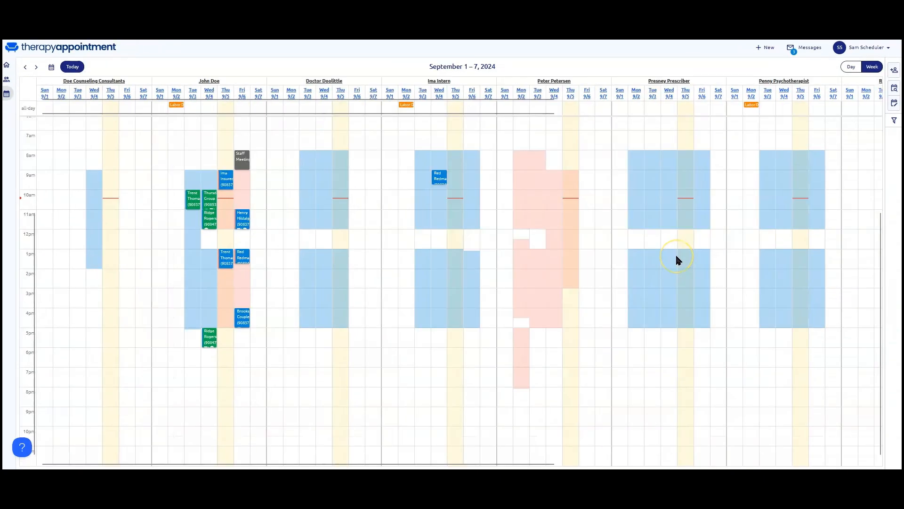
{"action": "key", "text": "ctrl+plus"}
{"action": "key", "text": "ctrl+plus"}
{"action": "key", "text": "ctrl+plus"}
{"action": "key", "text": "ctrl+plus"}
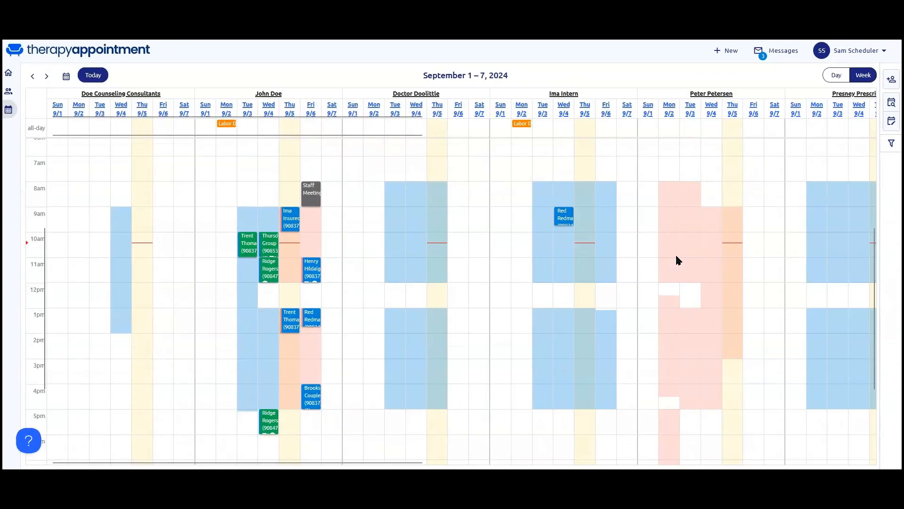
{"action": "key", "text": "ctrl+plus"}
{"action": "key", "text": "ctrl+minus"}
{"action": "key", "text": "ctrl+minus"}
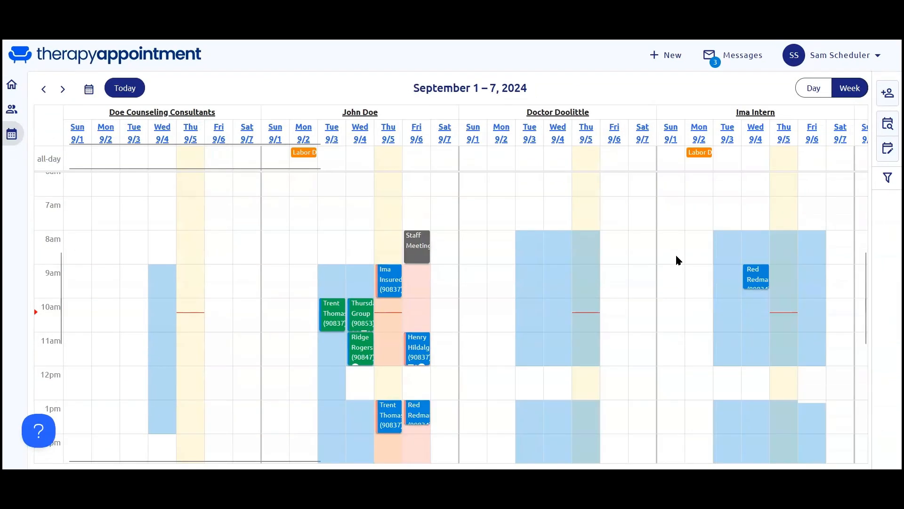
{"action": "key", "text": "ctrl+minus"}
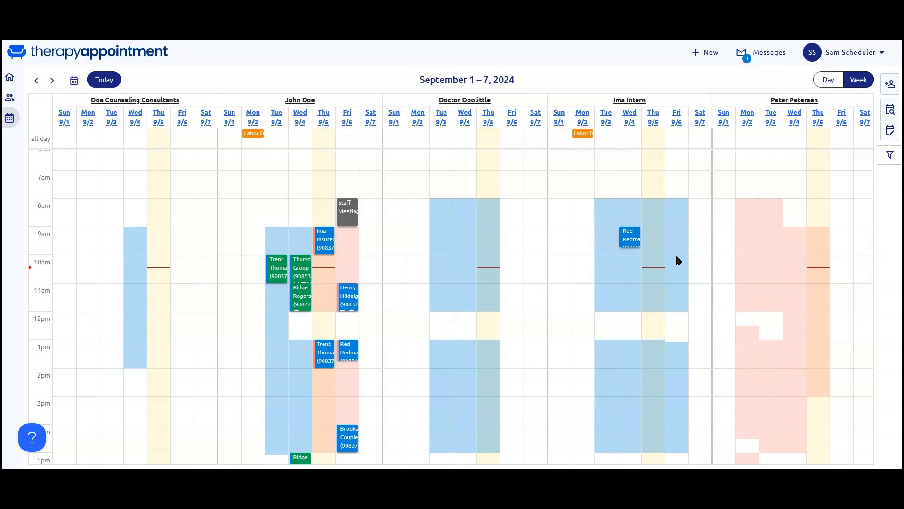
Switch the calendar to day view and browse forward three days from today's schedule
{"action": "left_click", "coordinate": [854, 82]}
{"action": "left_click", "coordinate": [834, 82]}
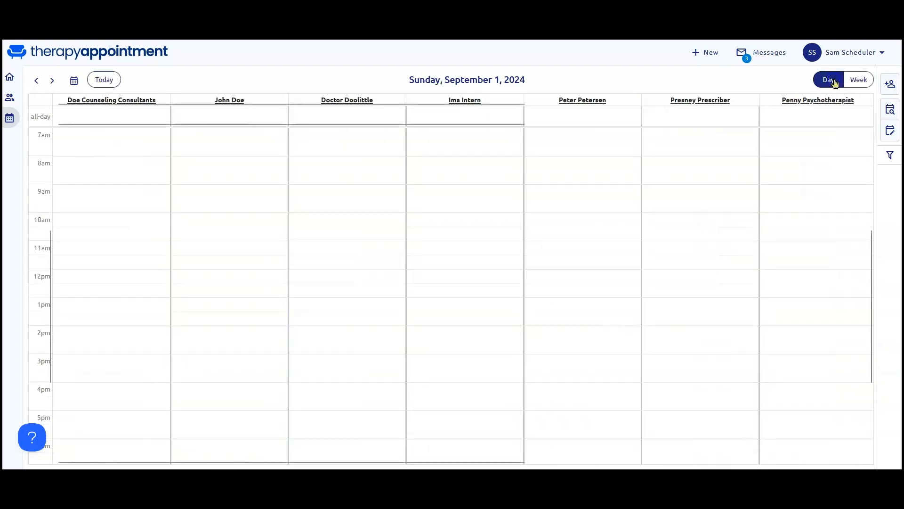
{"action": "left_click", "coordinate": [110, 82]}
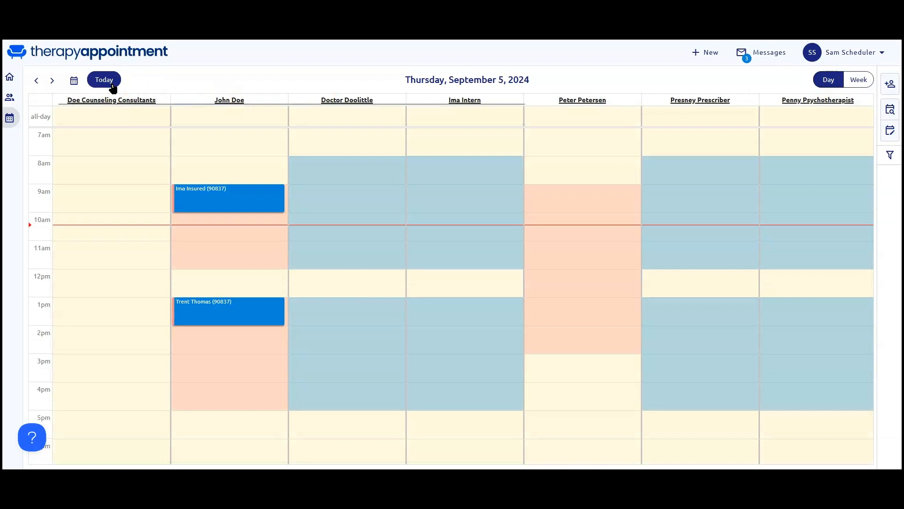
{"action": "left_click", "coordinate": [52, 82]}
{"action": "left_click", "coordinate": [53, 82]}
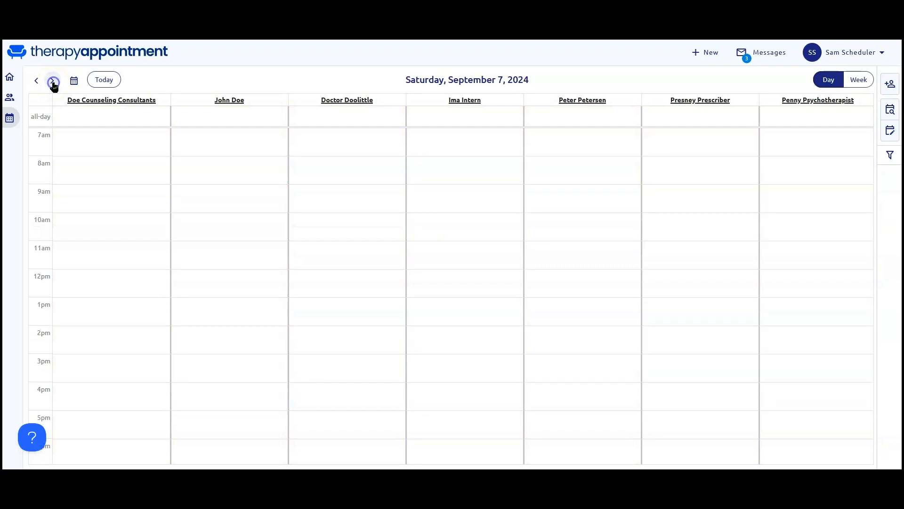
{"action": "left_click", "coordinate": [53, 82]}
Switch the calendar to week view and browse the neighbouring weeks, returning to the current week
{"action": "left_click", "coordinate": [858, 80]}
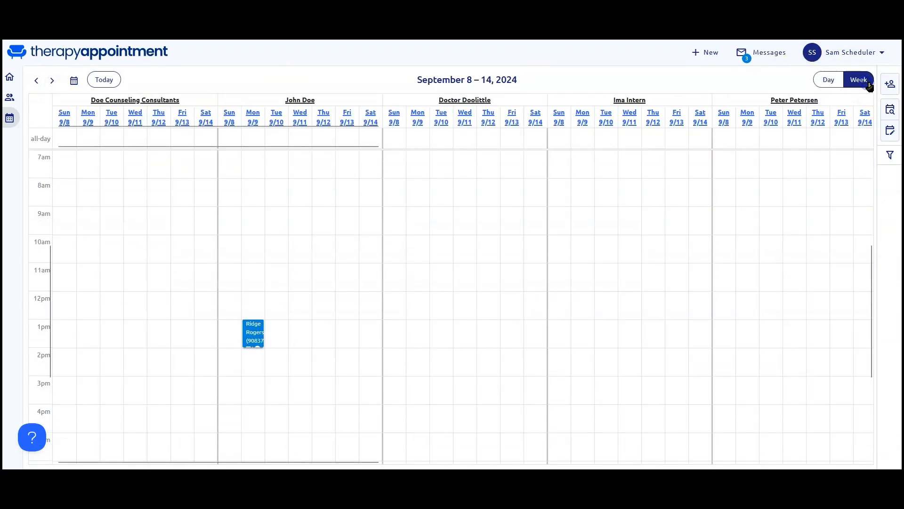
{"action": "left_click", "coordinate": [52, 81]}
{"action": "left_click", "coordinate": [37, 83]}
{"action": "left_click", "coordinate": [105, 81]}
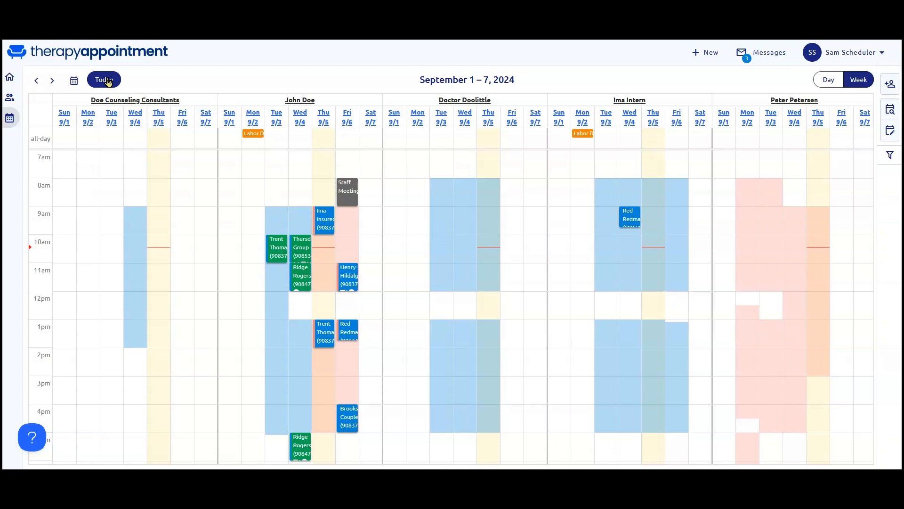
In today's day view, check in the client for the 9:00 AM appointment and close its details
{"action": "left_click", "coordinate": [828, 81]}
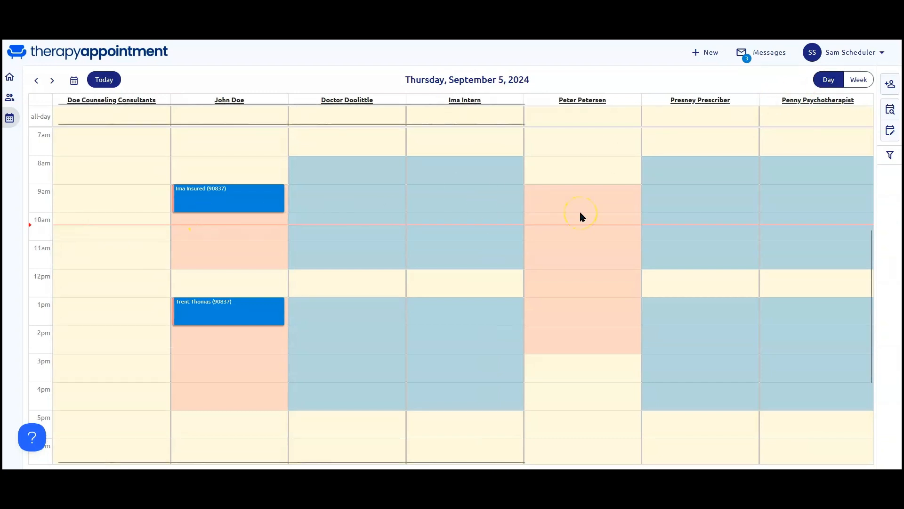
{"action": "left_click", "coordinate": [245, 205]}
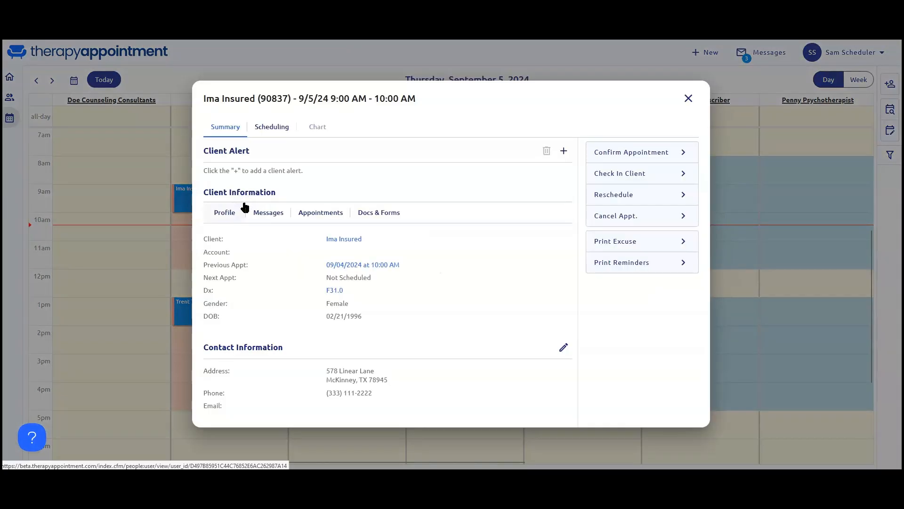
{"action": "left_click", "coordinate": [688, 99]}
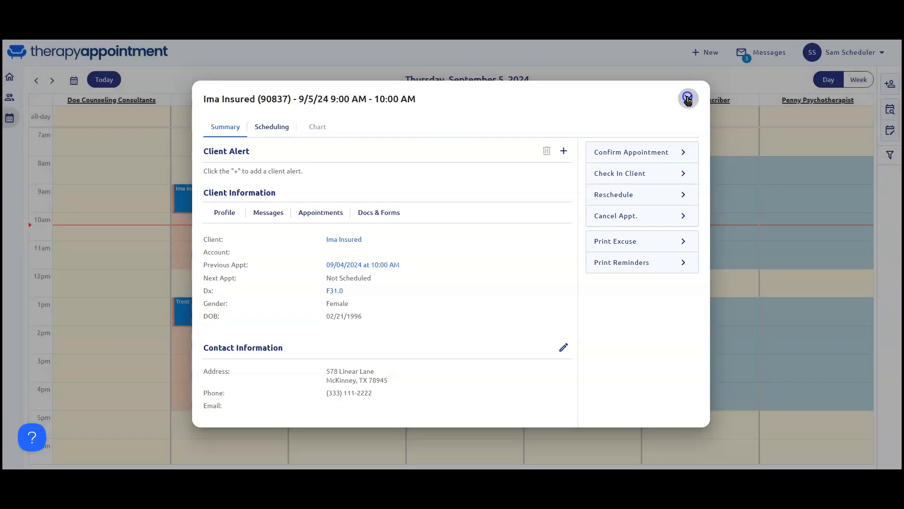
{"action": "left_click", "coordinate": [237, 189]}
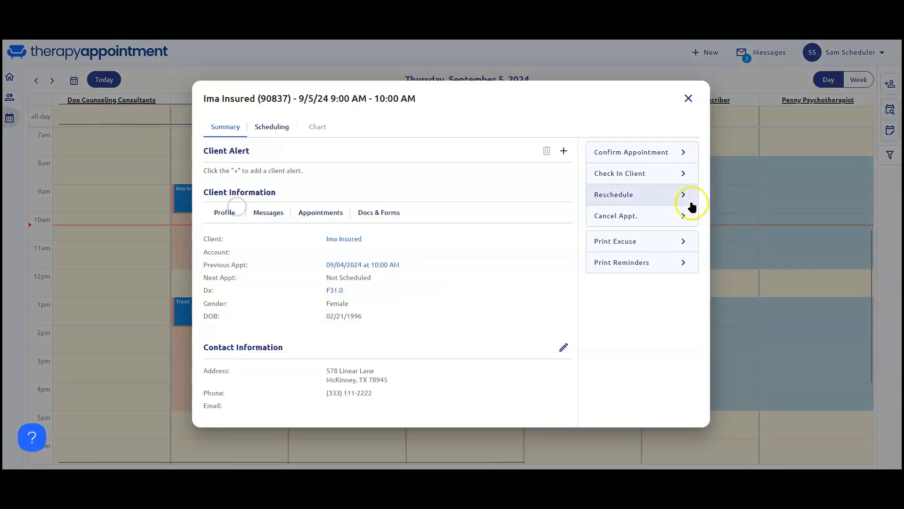
{"action": "left_click", "coordinate": [663, 178]}
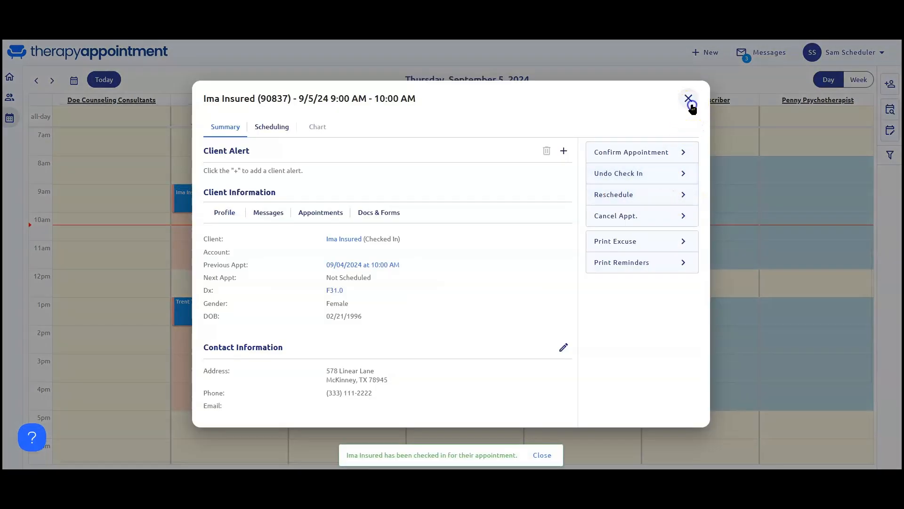
{"action": "left_click", "coordinate": [689, 99]}
{"action": "mouse_move", "coordinate": [236, 197]}
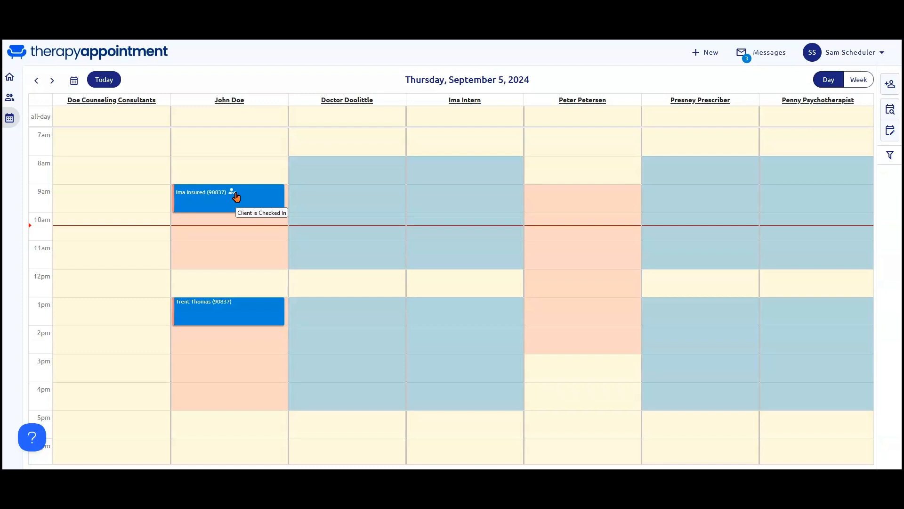
Expand the side panel and filter the week view to the second, fourth and seventh listed therapists
{"action": "left_click", "coordinate": [896, 231]}
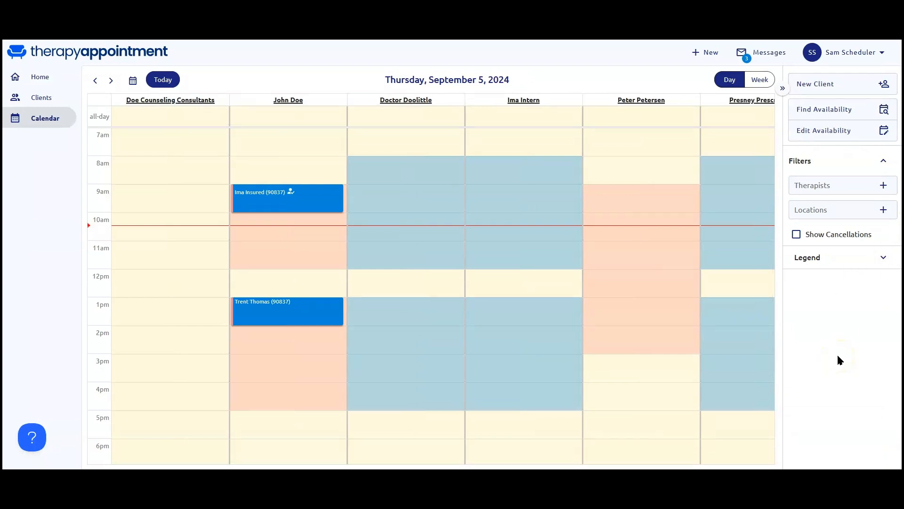
{"action": "left_click", "coordinate": [764, 83]}
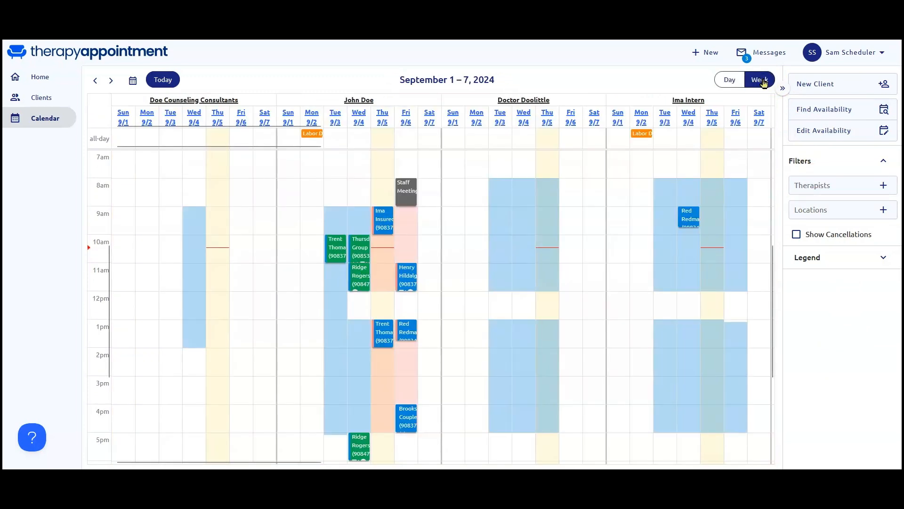
{"action": "left_click", "coordinate": [804, 185]}
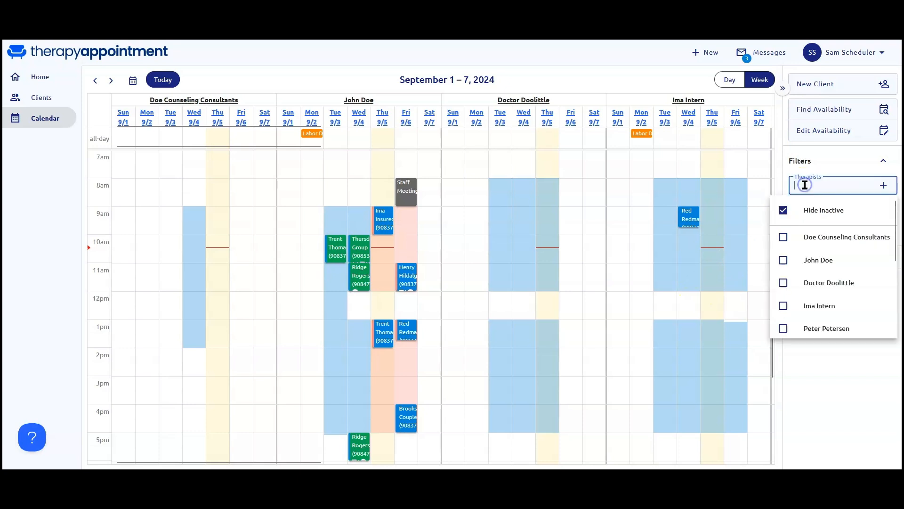
{"action": "left_click", "coordinate": [784, 260]}
{"action": "left_click", "coordinate": [784, 322]}
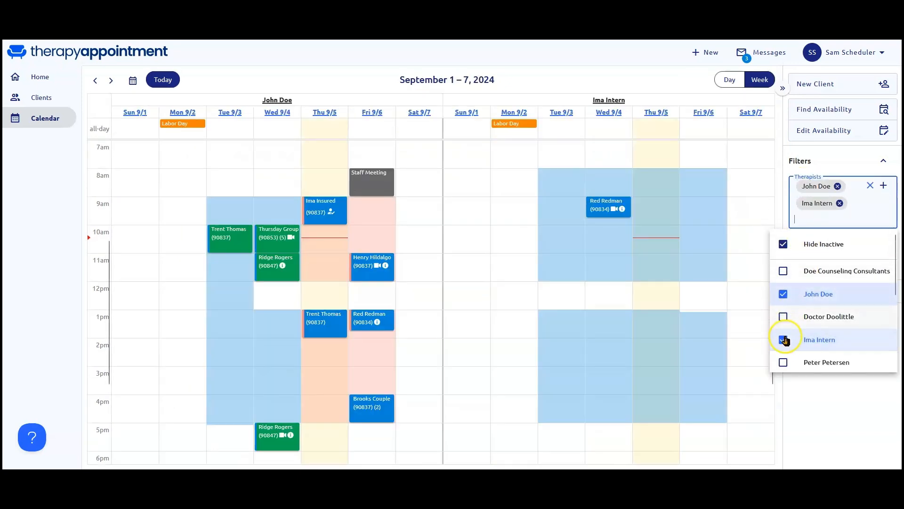
{"action": "scroll", "coordinate": [785, 344], "scroll_direction": "down", "scroll_amount": 2}
{"action": "left_click", "coordinate": [783, 317]}
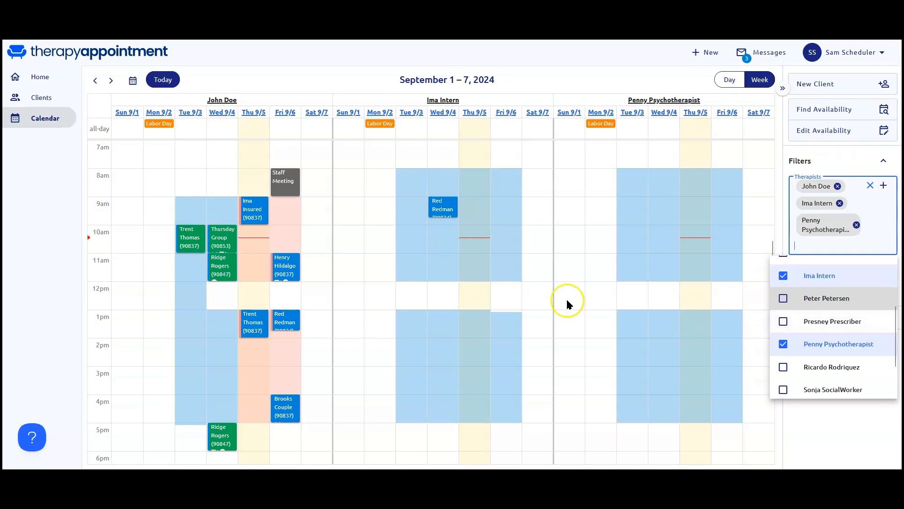
Book a 60-minute 90837 session for a client with the intern therapist on September 6 at 10:00 AM and move it to 9:00 AM
{"action": "left_click", "coordinate": [506, 227]}
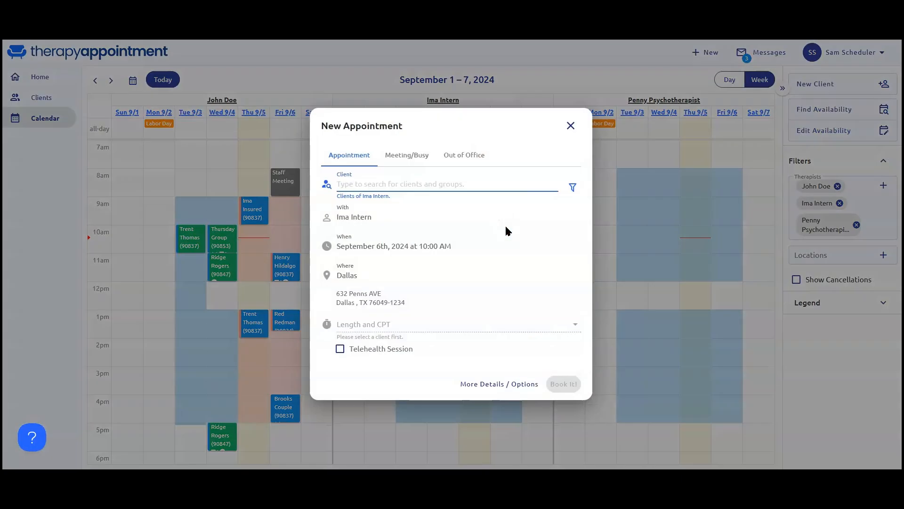
{"action": "type", "text": "ma"}
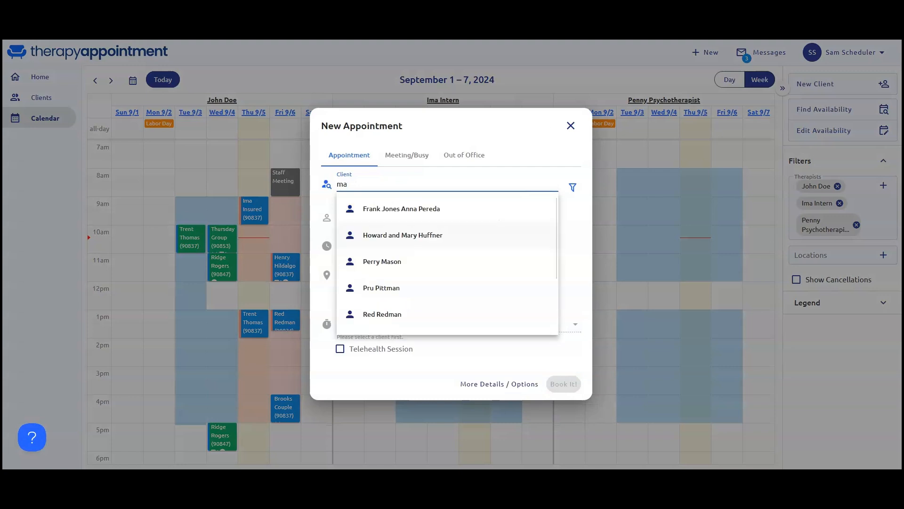
{"action": "left_click", "coordinate": [393, 269]}
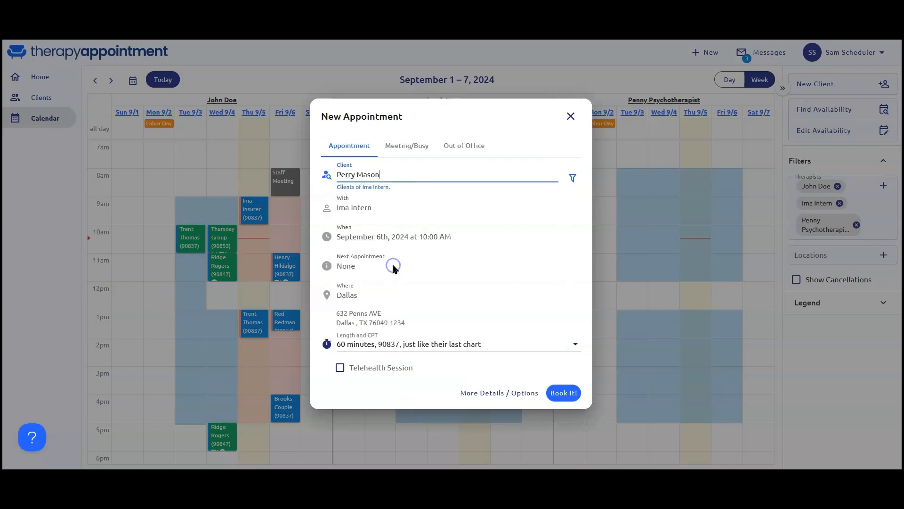
{"action": "left_click", "coordinate": [343, 343]}
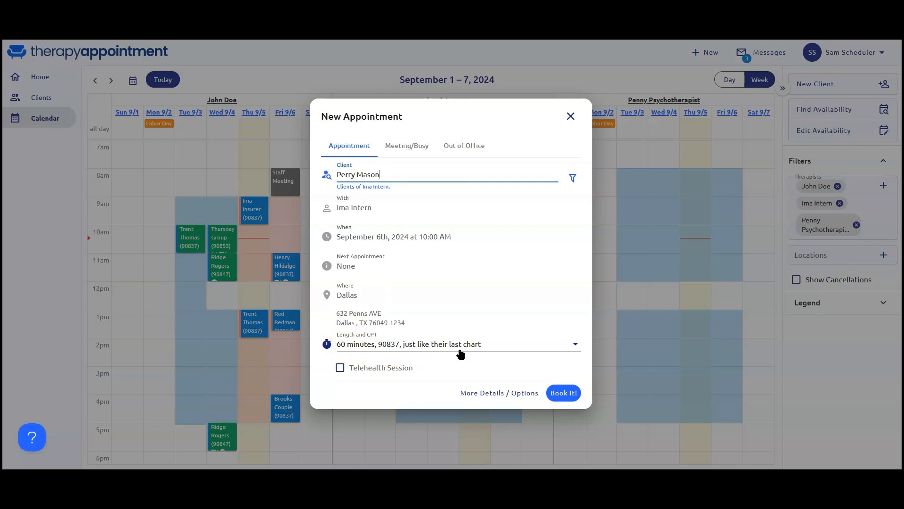
{"action": "left_click", "coordinate": [563, 394]}
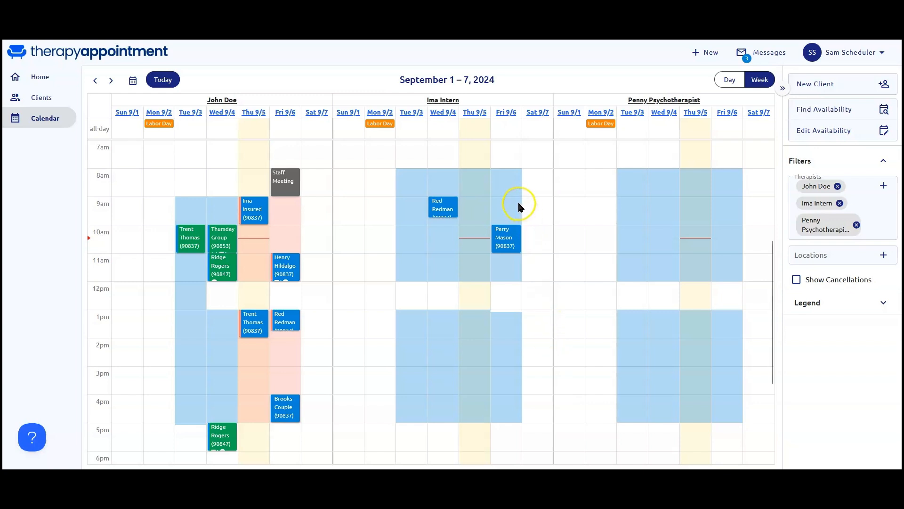
{"action": "left_click_drag", "start_coordinate": [510, 244], "coordinate": [516, 213]}
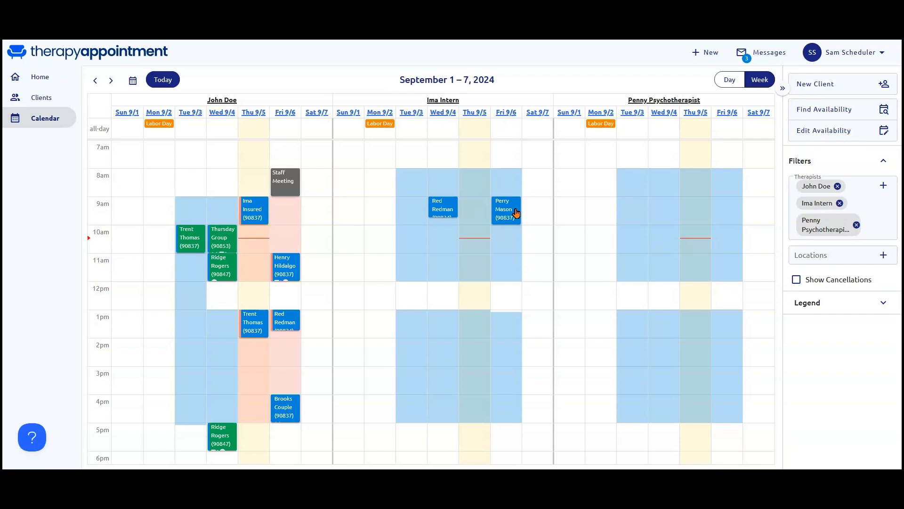
Start an appointment for a client with the intern therapist on September 6 at 10:00 AM and open its detailed options
{"action": "left_click", "coordinate": [510, 225]}
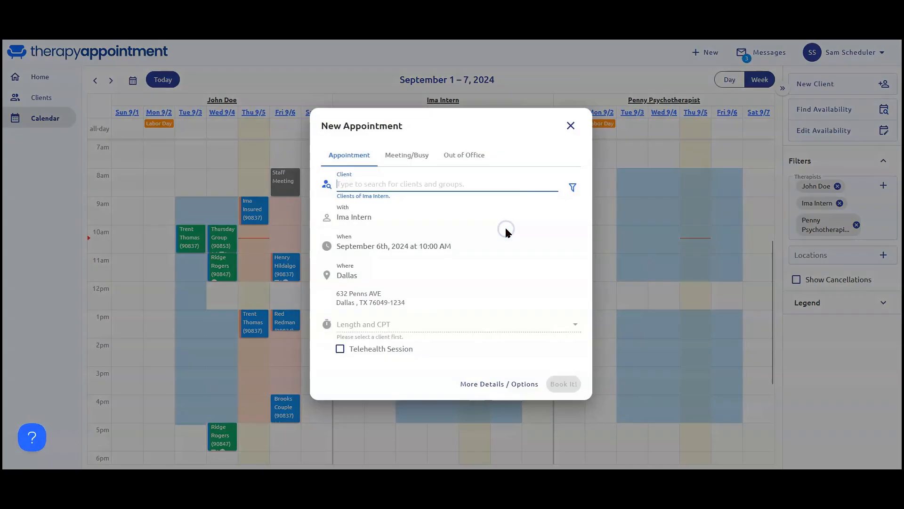
{"action": "type", "text": "pe"}
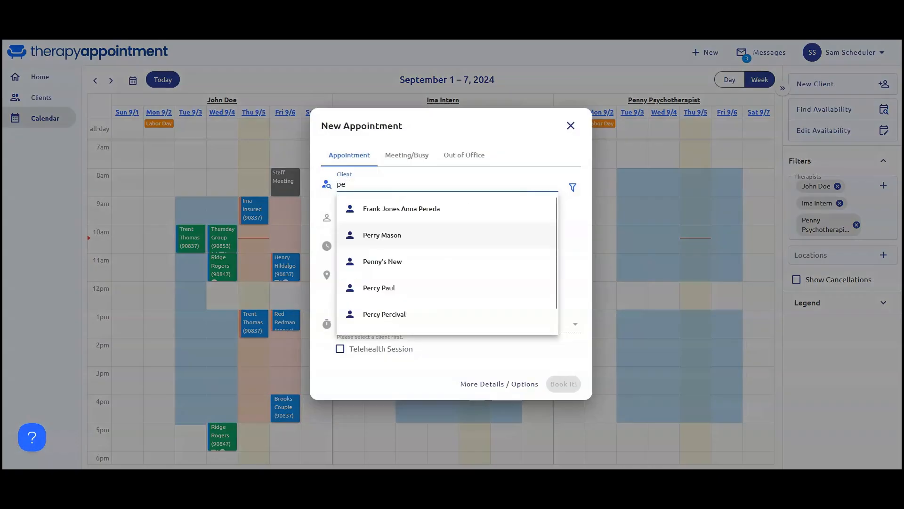
{"action": "left_click", "coordinate": [383, 315]}
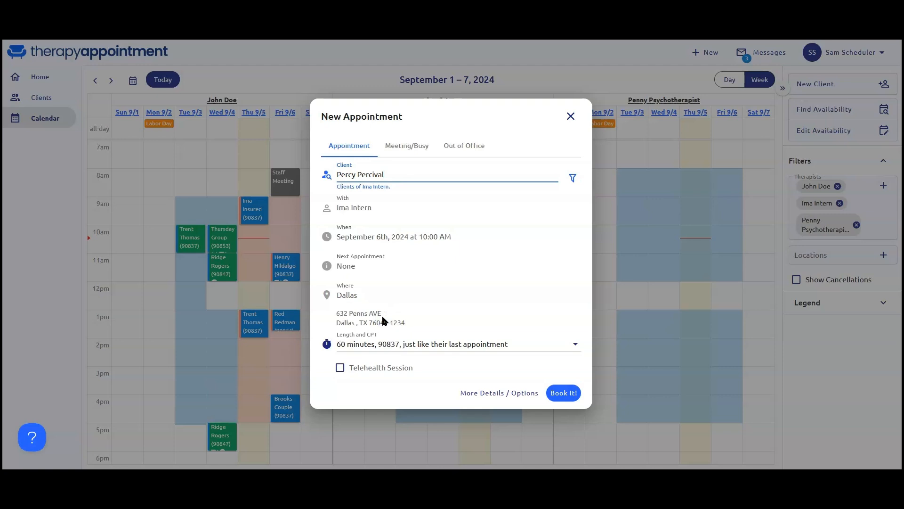
{"action": "left_click", "coordinate": [512, 396]}
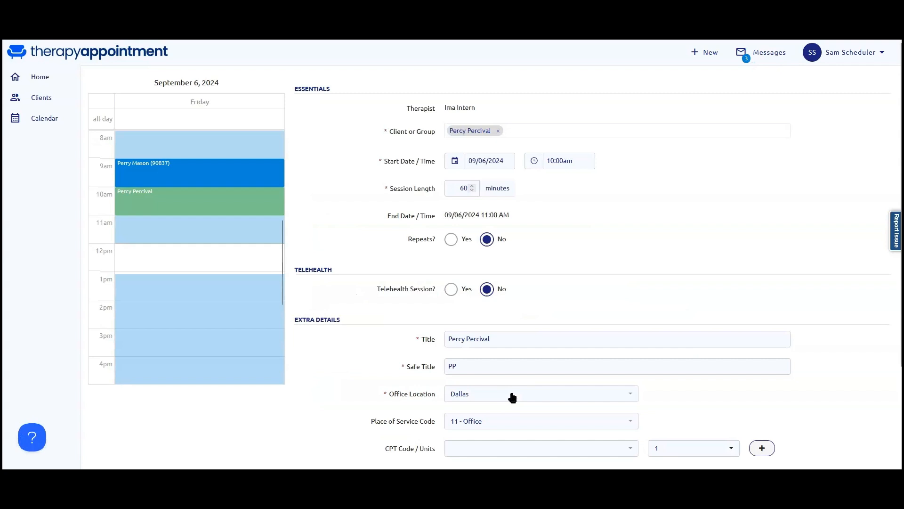
Make the appointment repeat every 2 weeks on Friday, ending after 6 occurrences
{"action": "left_click", "coordinate": [452, 240]}
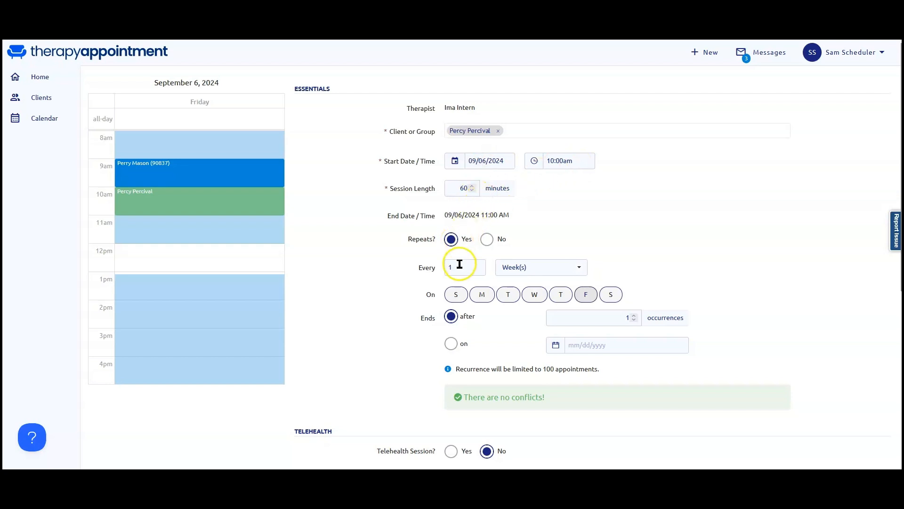
{"action": "left_click_drag", "start_coordinate": [468, 265], "coordinate": [444, 273]}
{"action": "type", "text": "2"}
{"action": "left_click", "coordinate": [636, 315]}
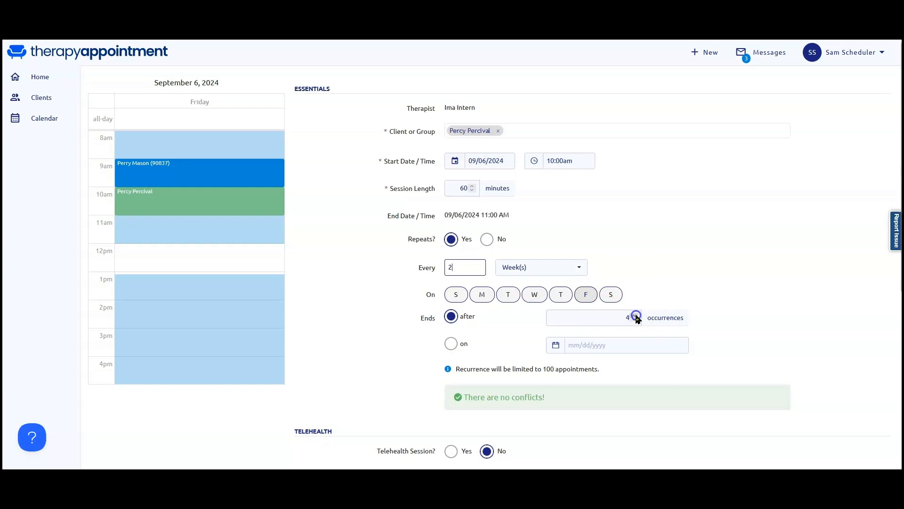
{"action": "left_click", "coordinate": [635, 316]}
{"action": "left_click", "coordinate": [636, 316]}
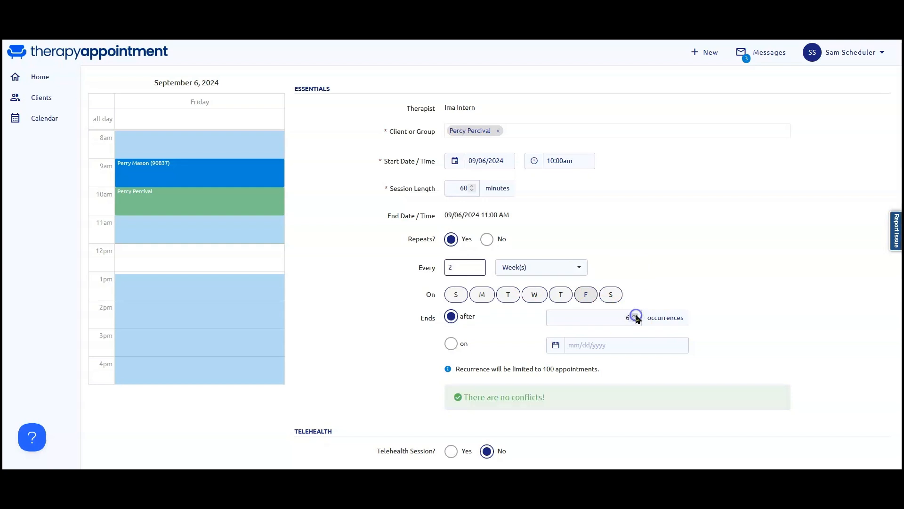
Try ending the recurrence on a specific date instead of after a number of occurrences
{"action": "left_click", "coordinate": [602, 348]}
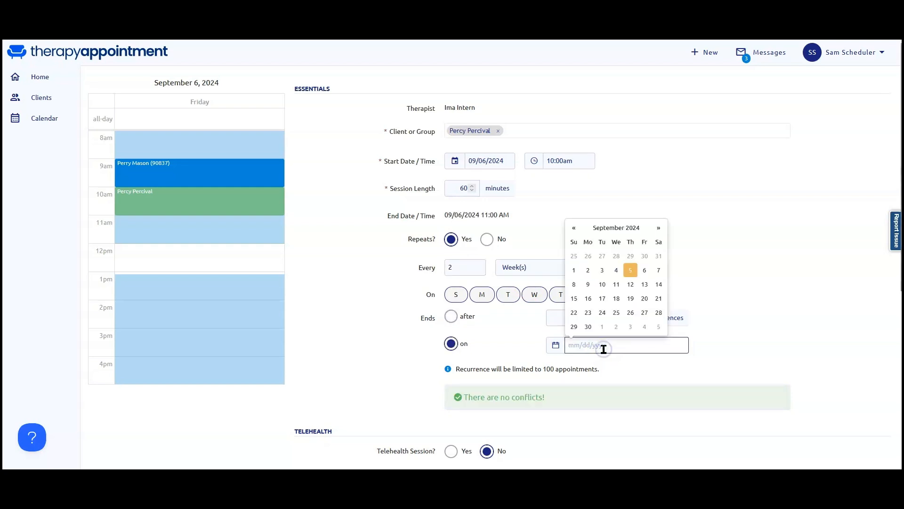
{"action": "left_click", "coordinate": [633, 348]}
{"action": "left_click", "coordinate": [726, 342]}
Set the recurrence to end after 2 occurrences
{"action": "left_click", "coordinate": [594, 315]}
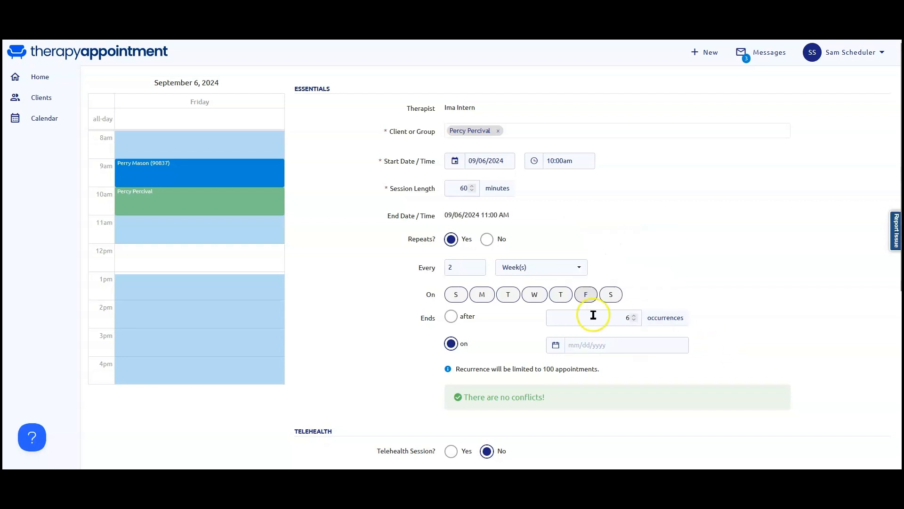
{"action": "left_click", "coordinate": [634, 318]}
{"action": "left_click", "coordinate": [633, 318]}
{"action": "left_click", "coordinate": [633, 321]}
{"action": "left_click", "coordinate": [633, 320]}
{"action": "left_click", "coordinate": [633, 321]}
{"action": "left_click", "coordinate": [633, 321]}
{"action": "left_click", "coordinate": [634, 321]}
{"action": "left_click", "coordinate": [633, 321]}
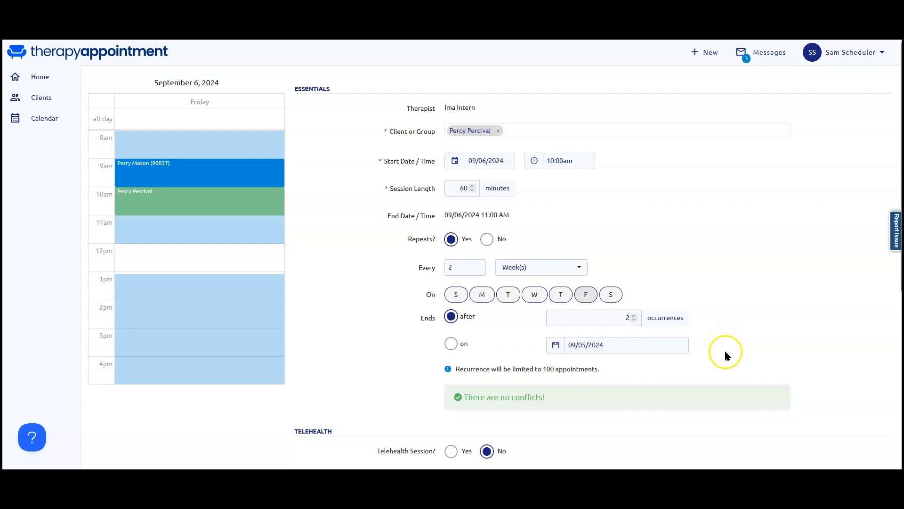
Make it a telehealth session with CPT code (90837) Psychotherapy, 60 minutes, and save the recurring appointment
{"action": "scroll", "coordinate": [725, 352], "scroll_direction": "down", "scroll_amount": 2}
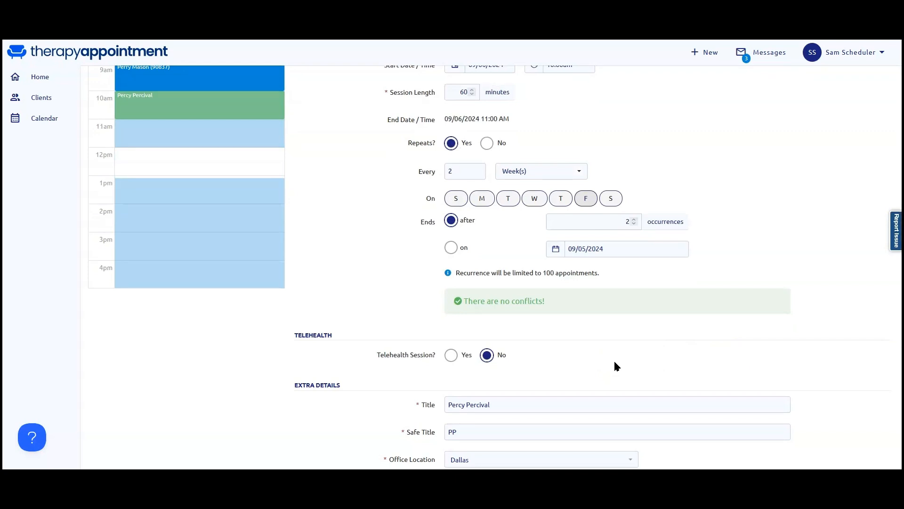
{"action": "left_click", "coordinate": [489, 320]}
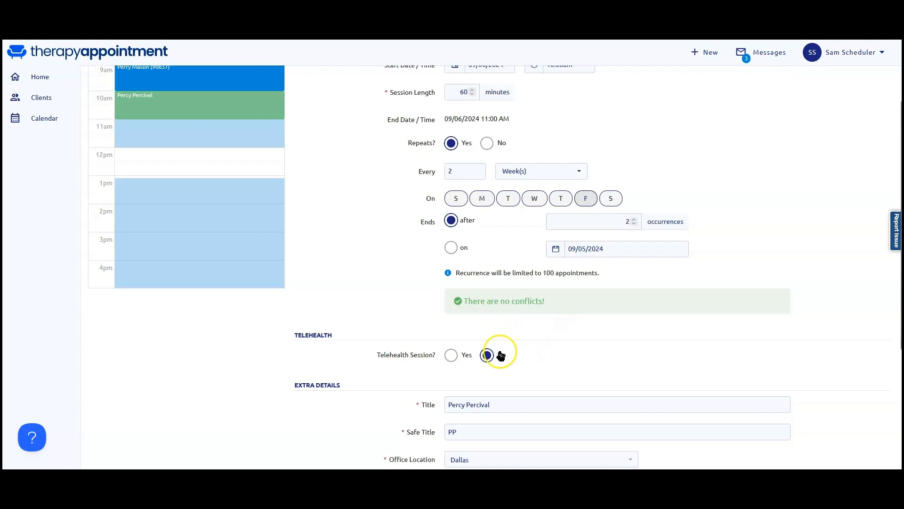
{"action": "left_click", "coordinate": [451, 359]}
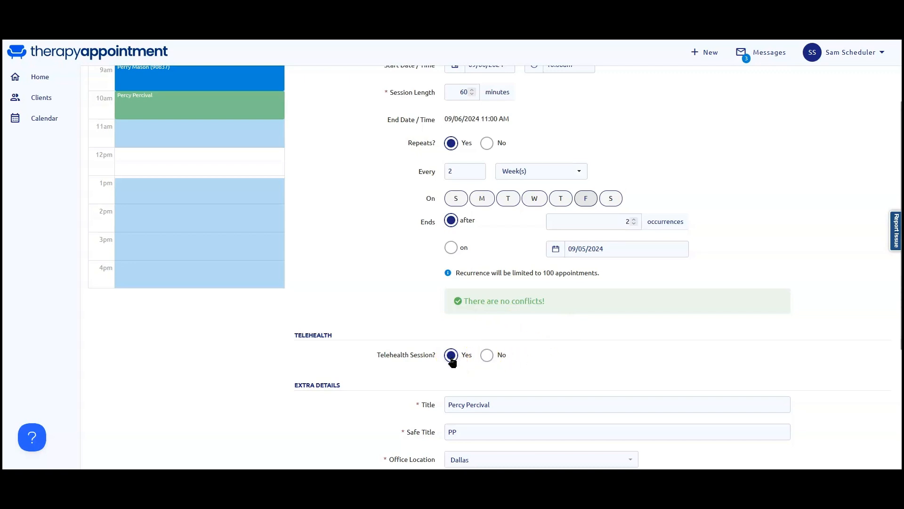
{"action": "scroll", "coordinate": [454, 360], "scroll_direction": "down", "scroll_amount": 3}
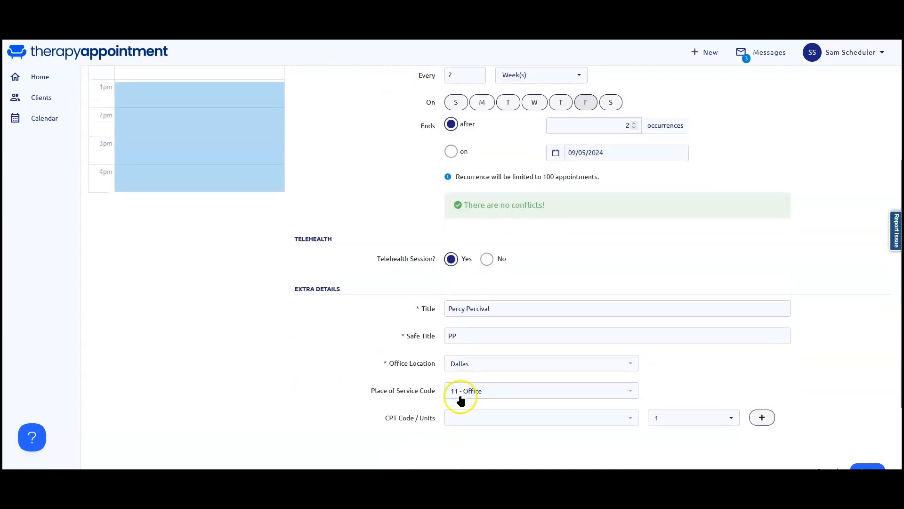
{"action": "left_click", "coordinate": [462, 417]}
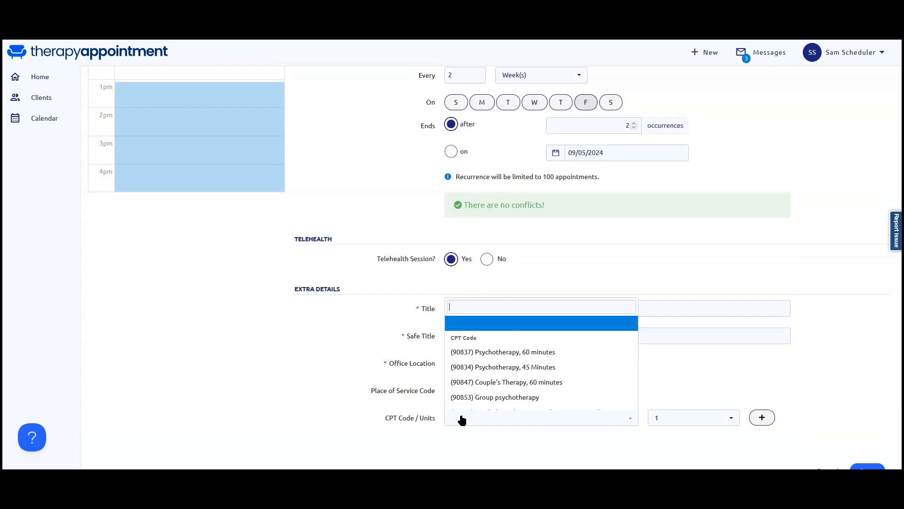
{"action": "left_click", "coordinate": [480, 353]}
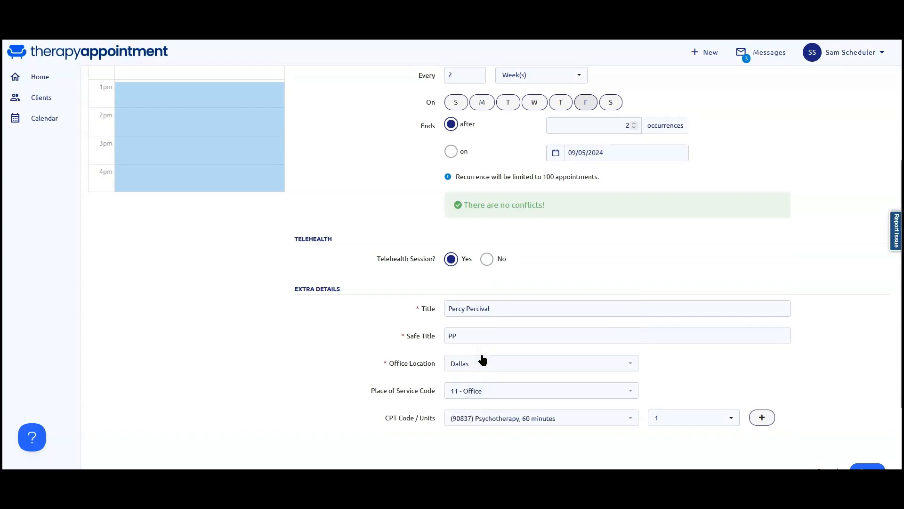
{"action": "scroll", "coordinate": [712, 347], "scroll_direction": "down", "scroll_amount": 2}
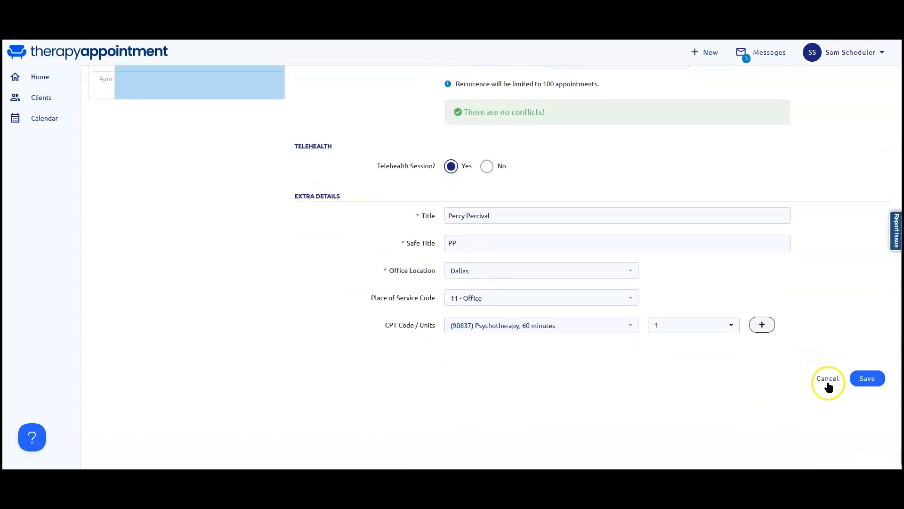
{"action": "left_click", "coordinate": [866, 379]}
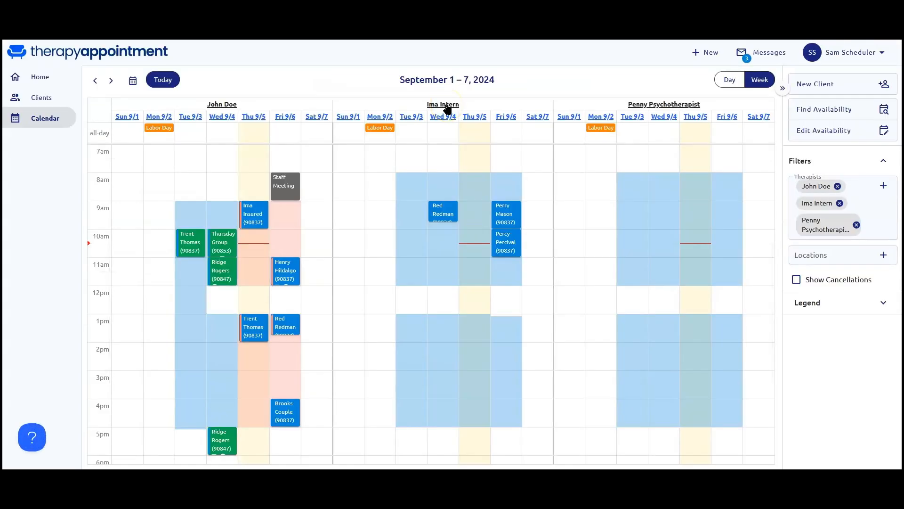
Check the next two weeks for the repeated appointment, return to the current week and show only the intern therapist's calendar
{"action": "left_click", "coordinate": [112, 81]}
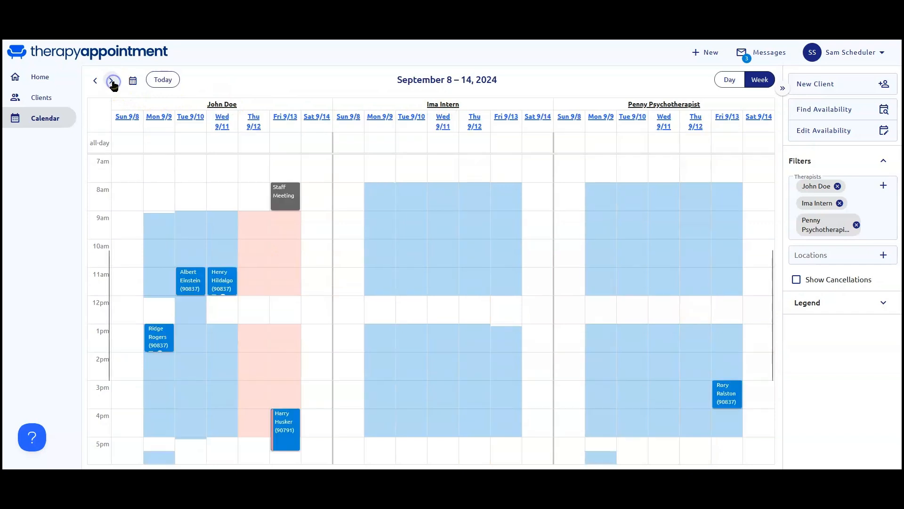
{"action": "left_click", "coordinate": [111, 81]}
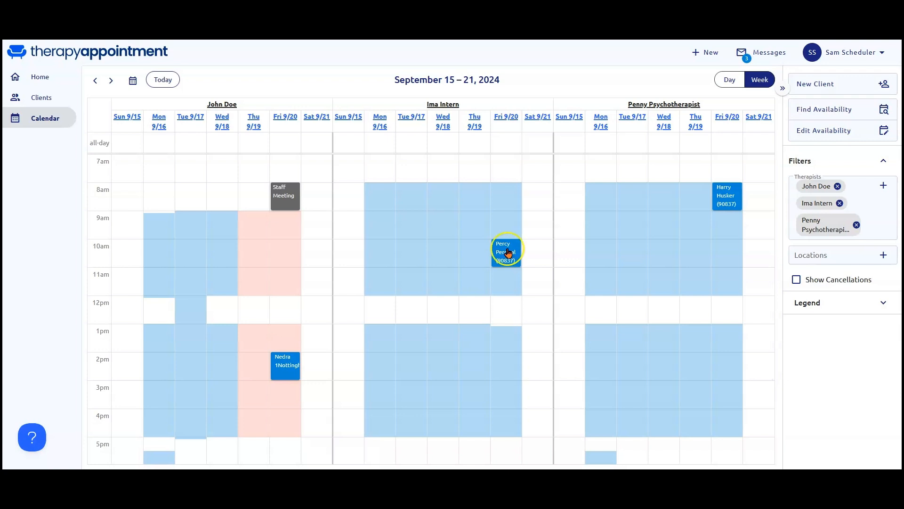
{"action": "left_click", "coordinate": [169, 84]}
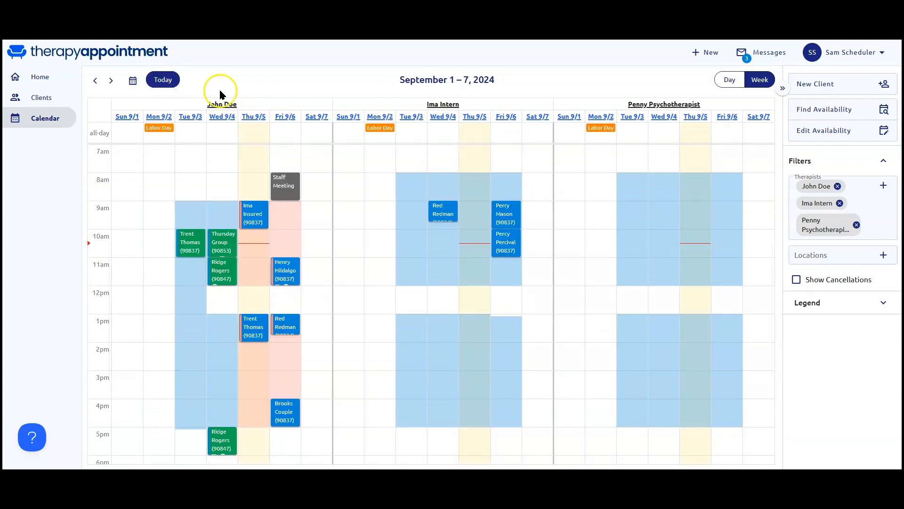
{"action": "left_click", "coordinate": [450, 106]}
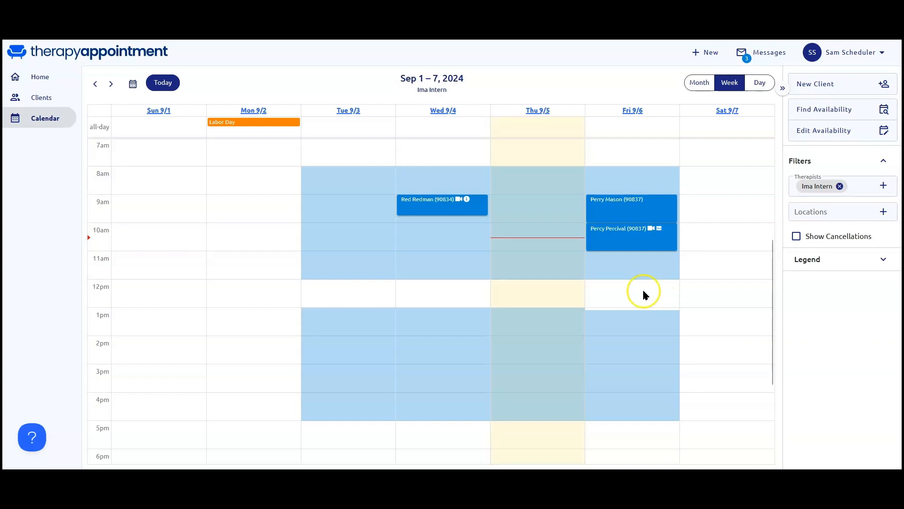
Start a September 6, 12:00 PM appointment for another client to check for same-day bookings, and close it without booking
{"action": "left_click", "coordinate": [622, 284]}
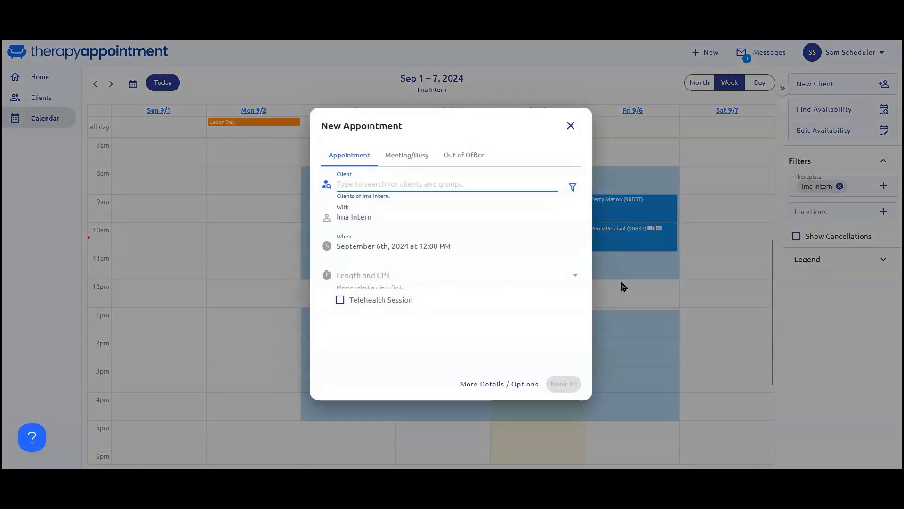
{"action": "type", "text": "bo"}
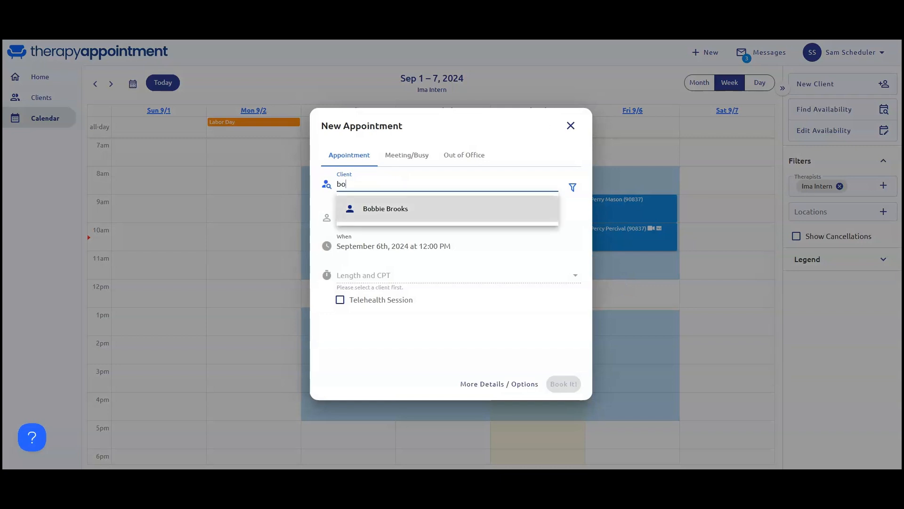
{"action": "left_click", "coordinate": [391, 207]}
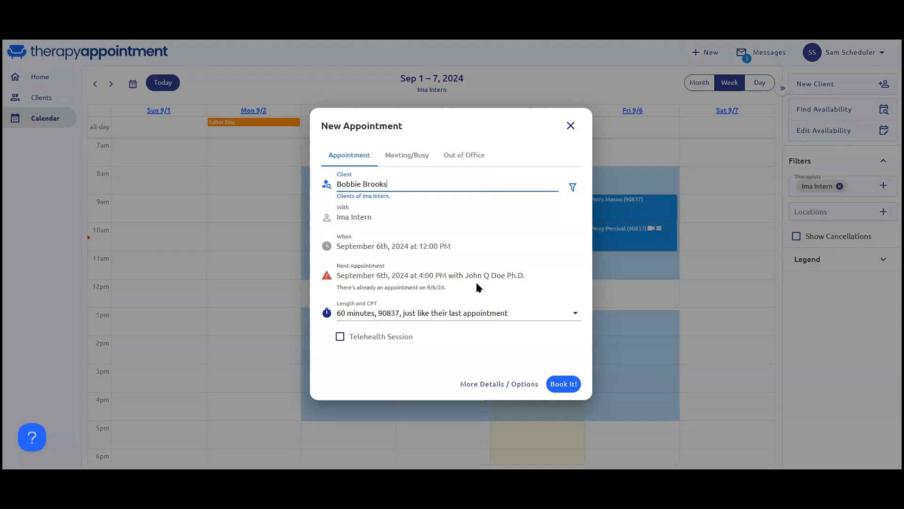
{"action": "left_click", "coordinate": [570, 126]}
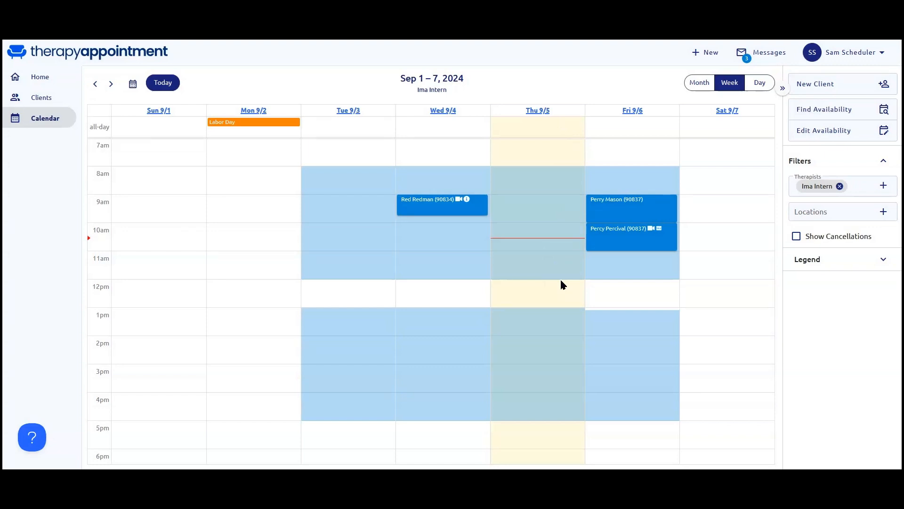
Open the September 6, 9:00 AM appointment for rescheduling and set its start to 09/11/2024 at 10:00am
{"action": "left_click", "coordinate": [625, 209]}
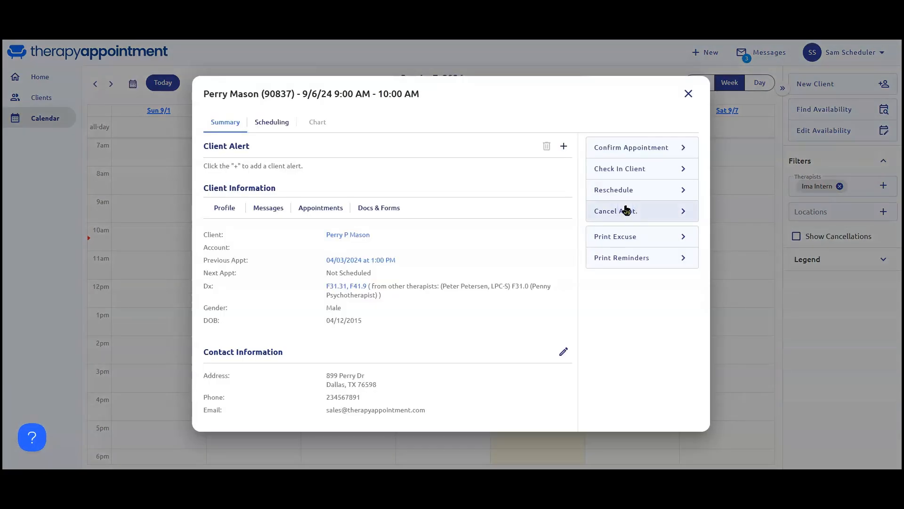
{"action": "left_click", "coordinate": [630, 192]}
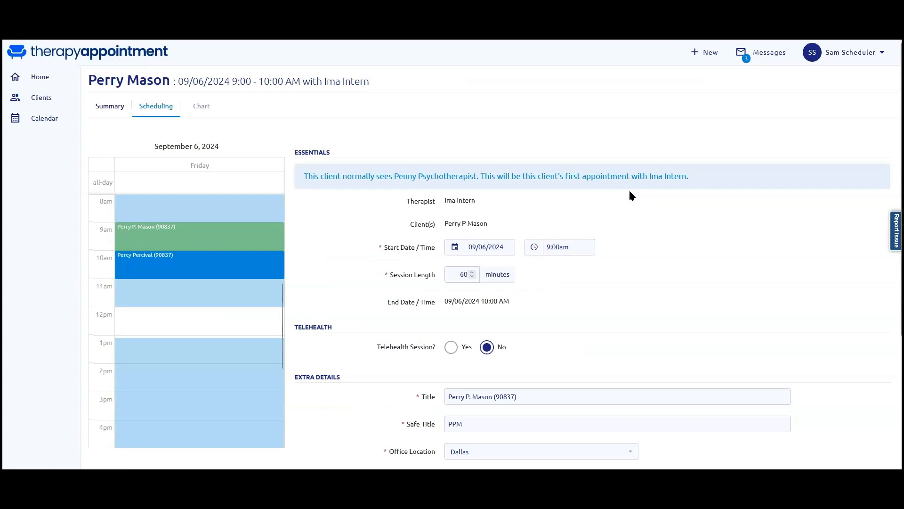
{"action": "left_click", "coordinate": [498, 246]}
{"action": "left_click", "coordinate": [498, 247]}
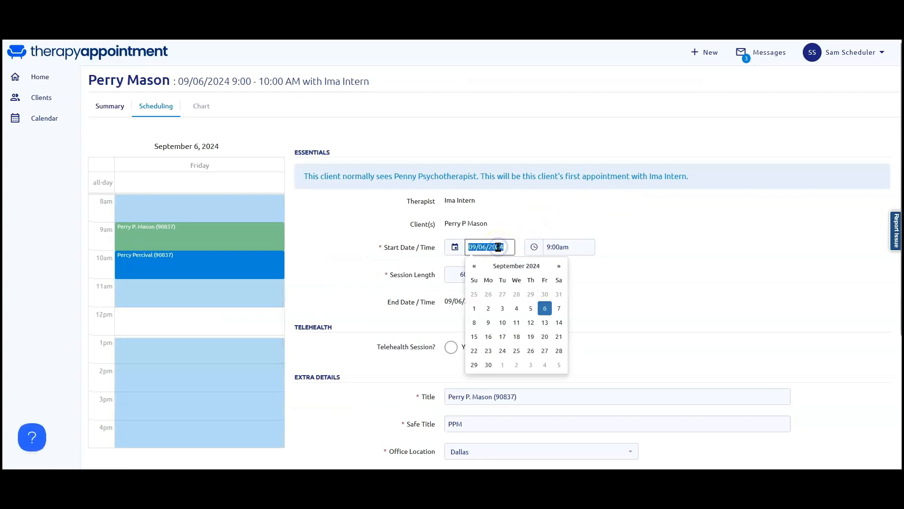
{"action": "left_click", "coordinate": [517, 323]}
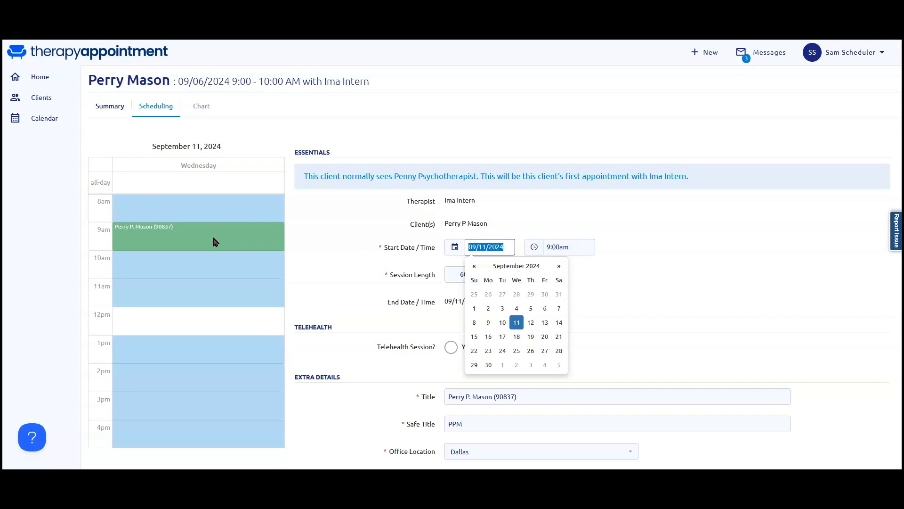
{"action": "left_click", "coordinate": [630, 270]}
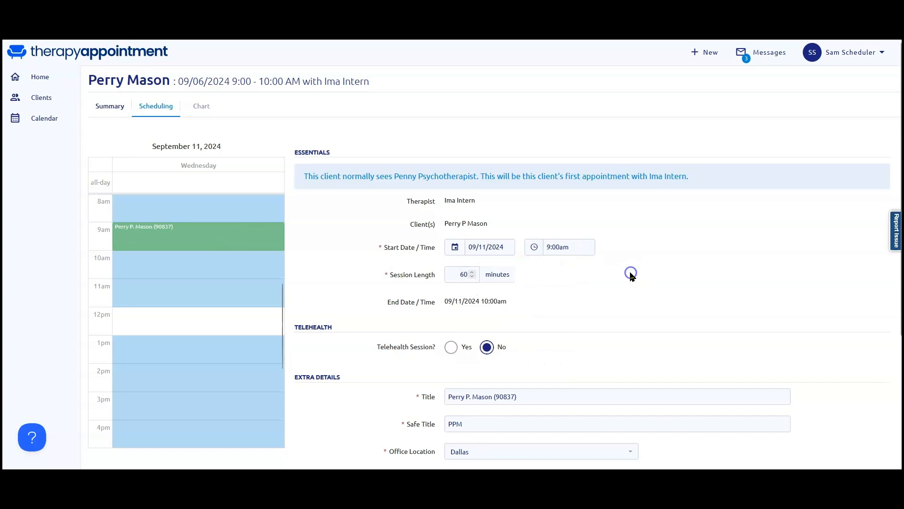
{"action": "left_click", "coordinate": [561, 249]}
{"action": "scroll", "coordinate": [557, 287], "scroll_direction": "down", "scroll_amount": 2}
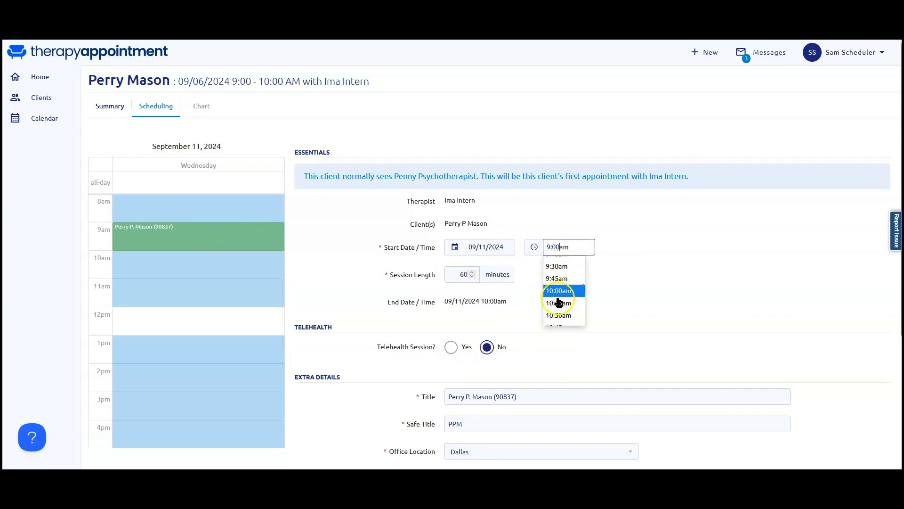
{"action": "left_click", "coordinate": [551, 282]}
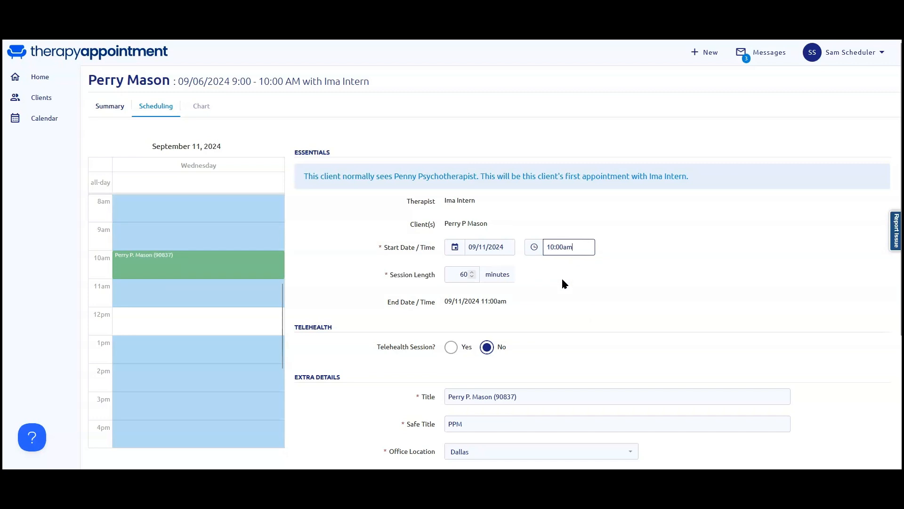
Keep telehealth set to No, review the remaining extra details through the CPT code, and save the rescheduled appointment
{"action": "scroll", "coordinate": [563, 283], "scroll_direction": "down", "scroll_amount": 1}
{"action": "left_click", "coordinate": [450, 301]}
{"action": "left_click", "coordinate": [487, 302]}
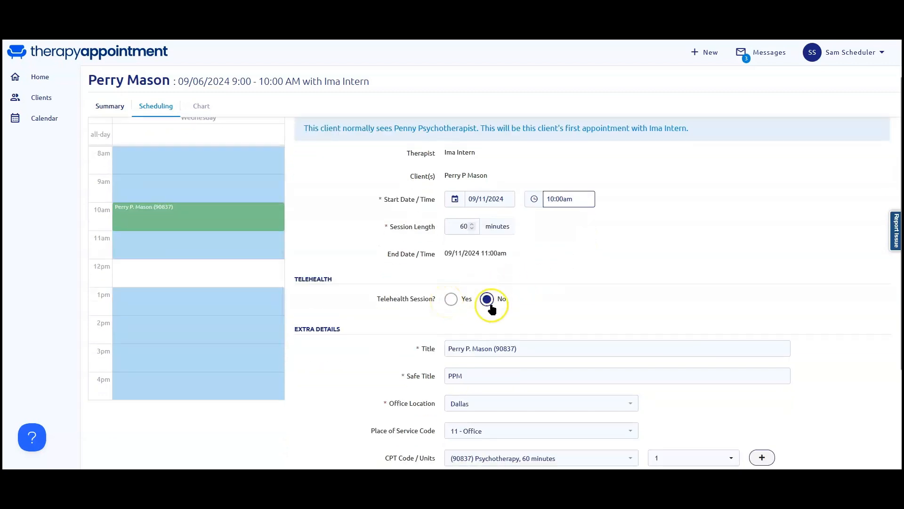
{"action": "scroll", "coordinate": [520, 306], "scroll_direction": "down", "scroll_amount": 2}
{"action": "left_click", "coordinate": [467, 369]}
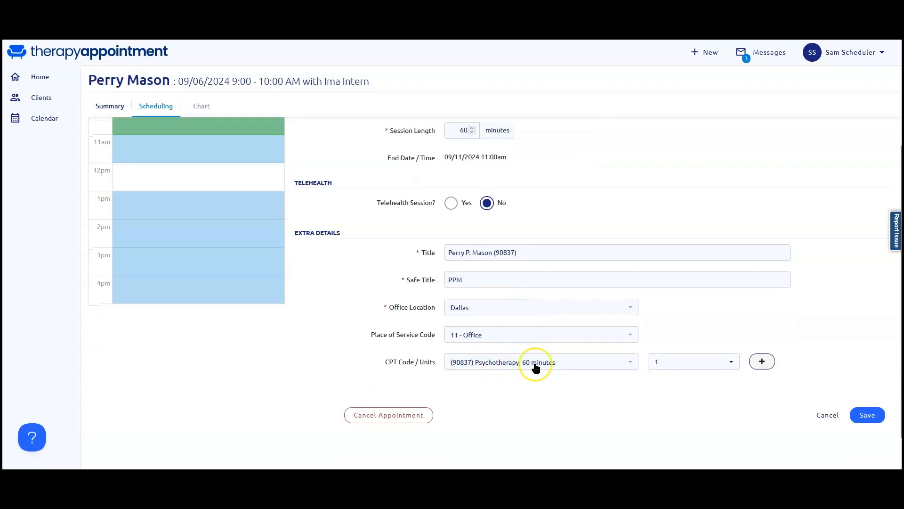
{"action": "left_click", "coordinate": [863, 416]}
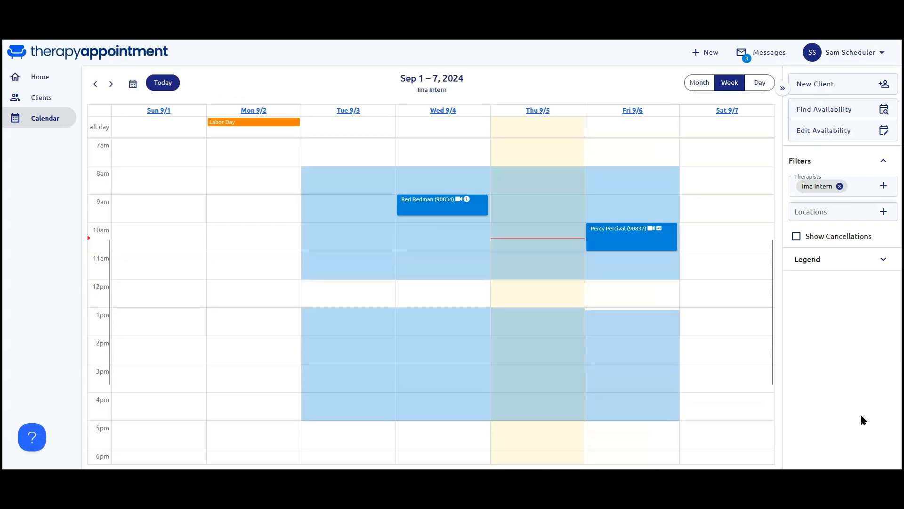
Open the rescheduled September 11, 10:00 AM appointment in the following week and view the client's appointment list
{"action": "left_click", "coordinate": [112, 84]}
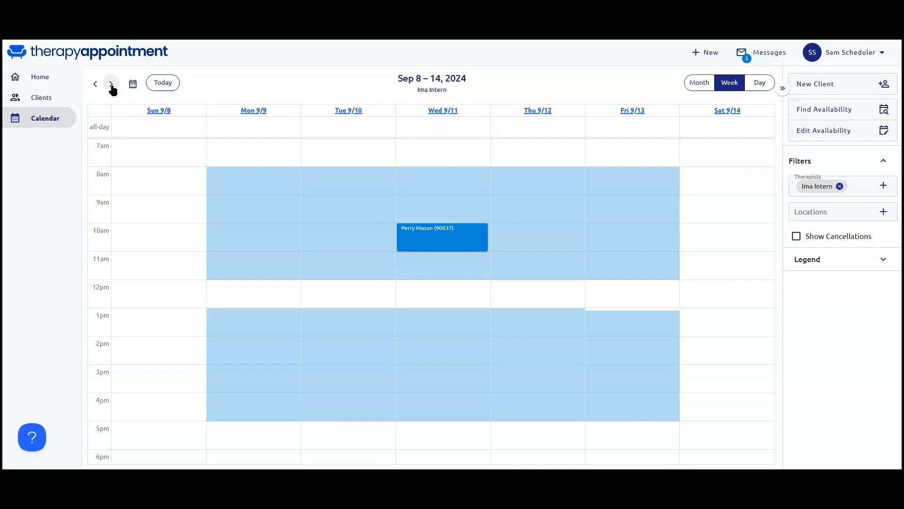
{"action": "left_click", "coordinate": [405, 232]}
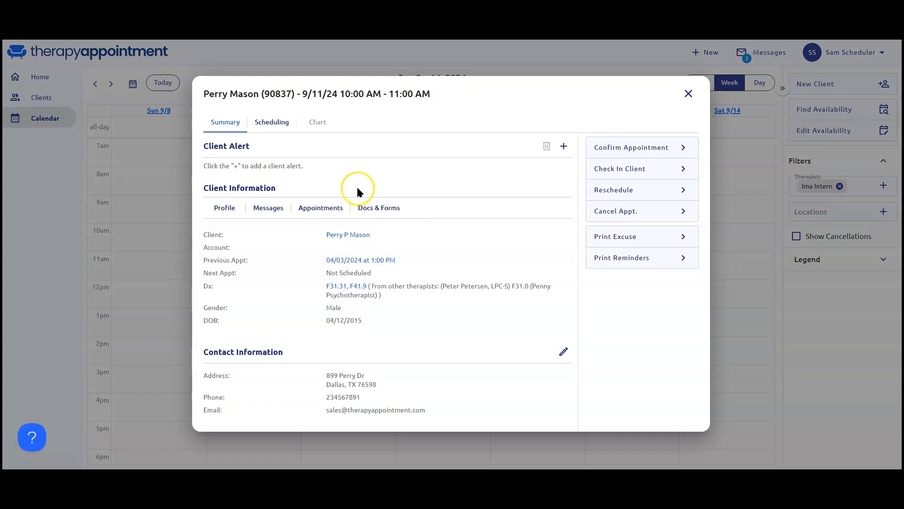
{"action": "left_click", "coordinate": [320, 211]}
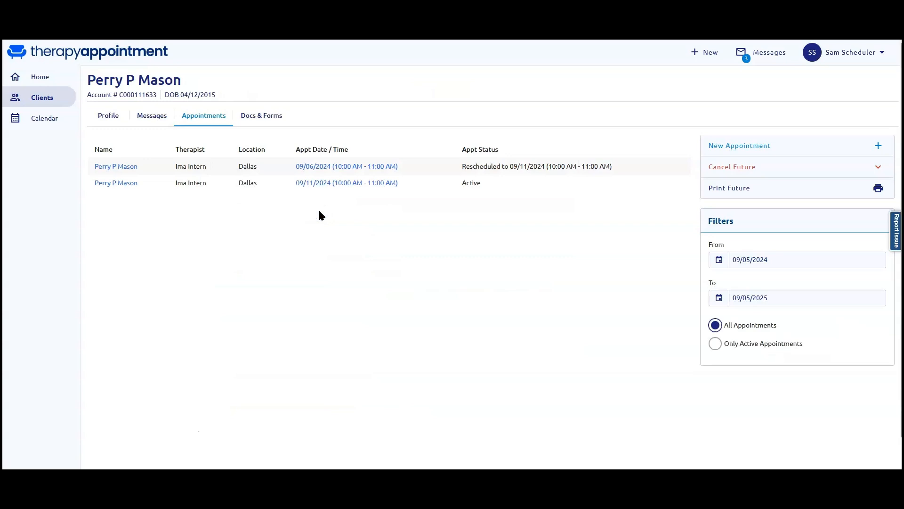
Filter the client's appointment list to start from 07/01/2024, leaving the end date as it is
{"action": "left_click", "coordinate": [788, 260]}
{"action": "left_click", "coordinate": [738, 143]}
{"action": "left_click", "coordinate": [739, 143]}
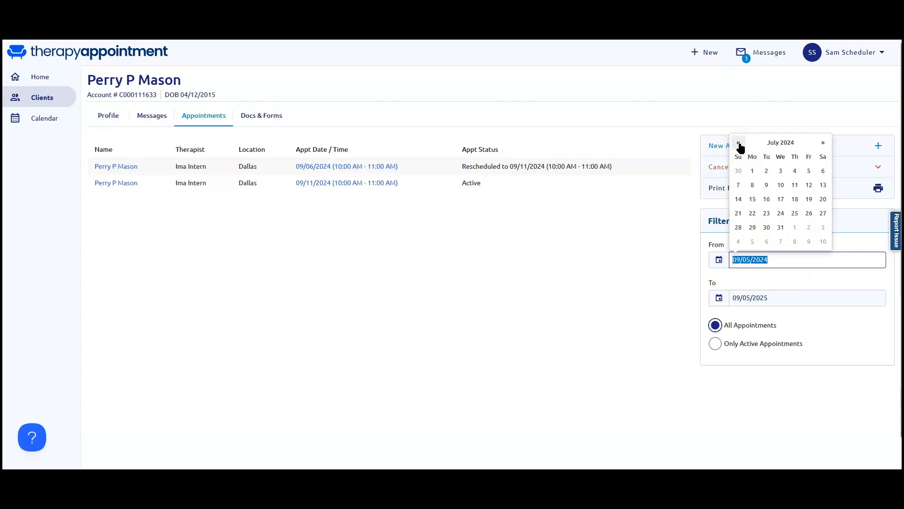
{"action": "left_click", "coordinate": [752, 171]}
{"action": "left_click", "coordinate": [825, 298]}
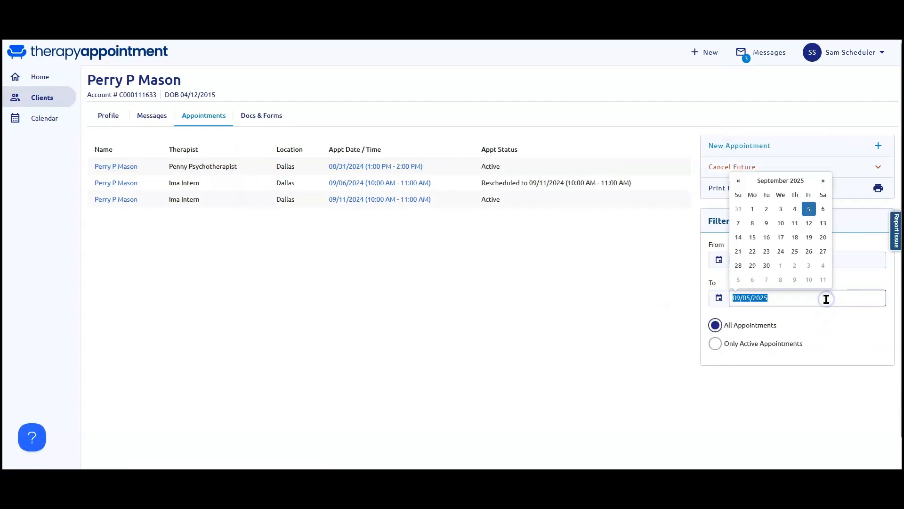
{"action": "left_click", "coordinate": [775, 381]}
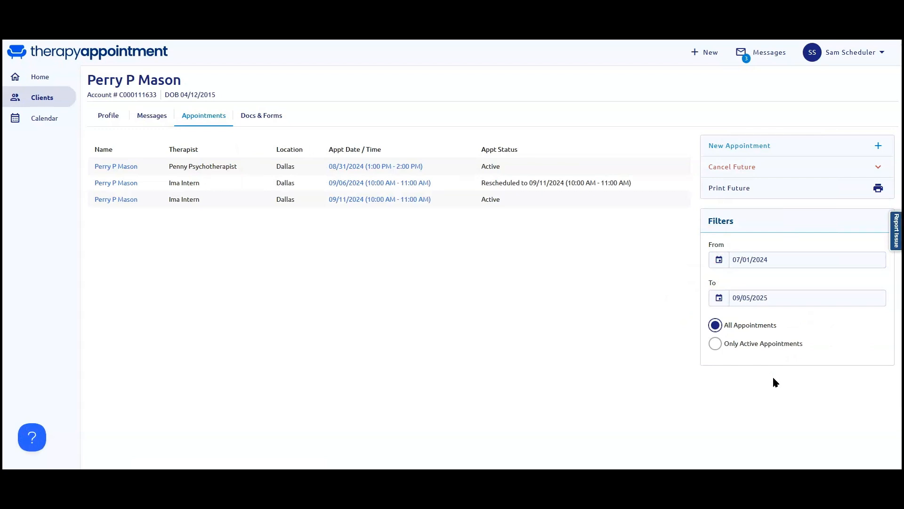
Examine the status of the September 6 and September 11 appointments, and return to the September 8–14 calendar for all therapists
{"action": "left_click", "coordinate": [243, 283]}
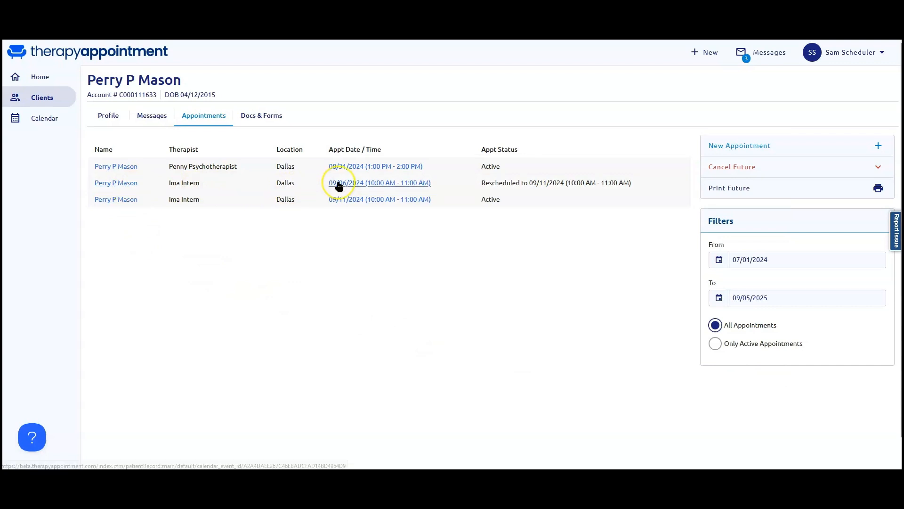
{"action": "left_click", "coordinate": [370, 184]}
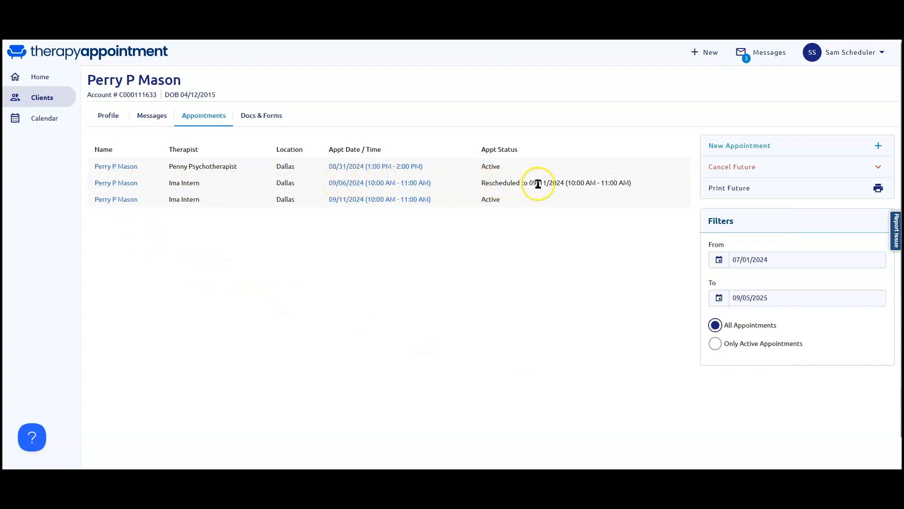
{"action": "left_click", "coordinate": [626, 176]}
{"action": "left_click", "coordinate": [433, 212]}
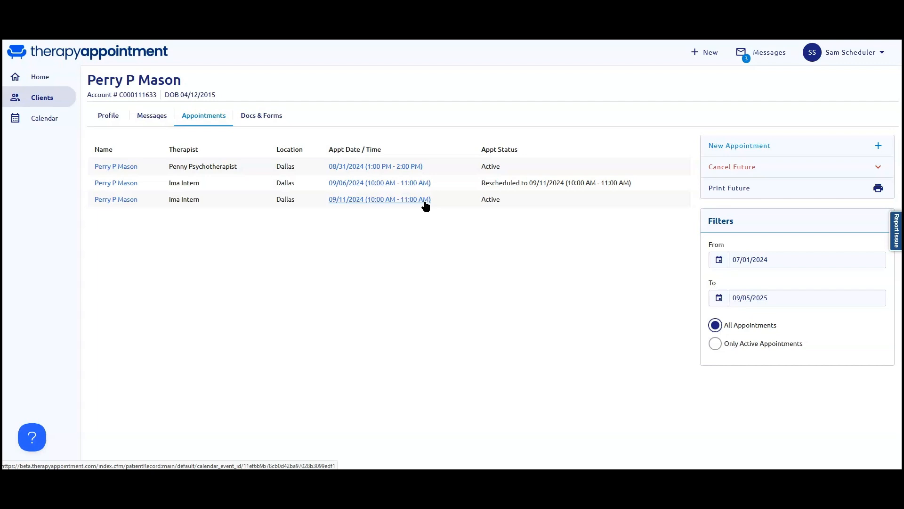
{"action": "left_click", "coordinate": [425, 202]}
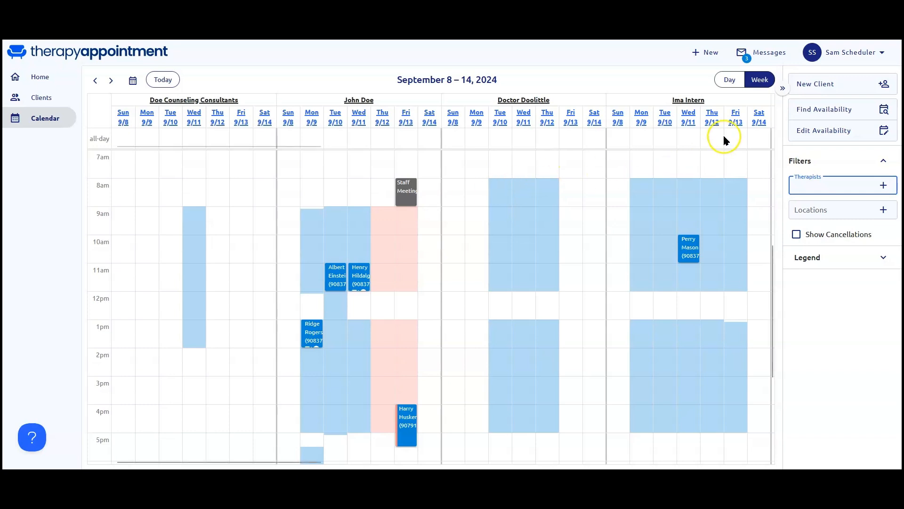
Book an untitled 60-minute out-of-office block on the intern therapist's calendar for September 13 at 1:00 PM
{"action": "left_click", "coordinate": [741, 323]}
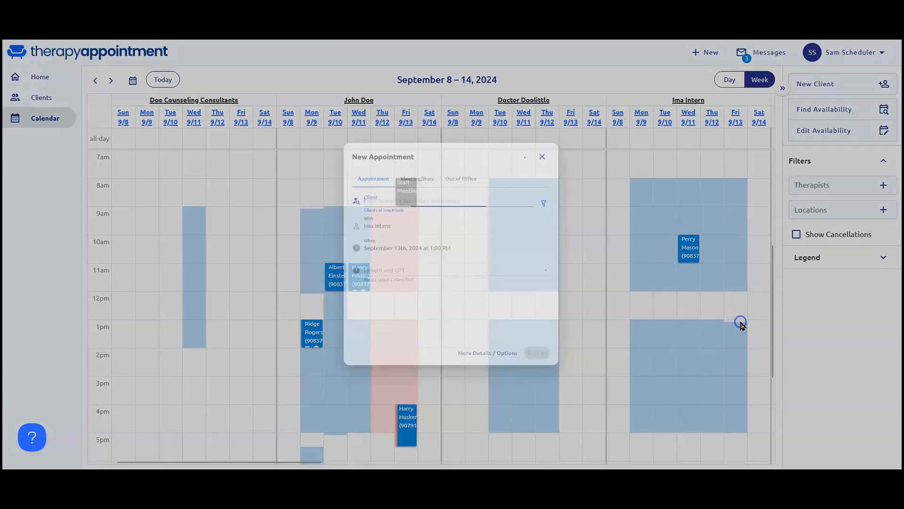
{"action": "left_click", "coordinate": [464, 157]}
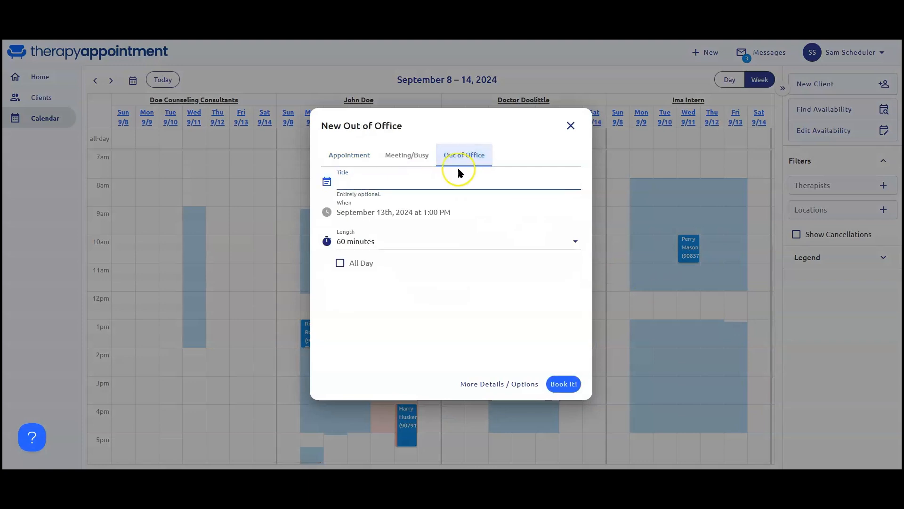
{"action": "left_click", "coordinate": [427, 241]}
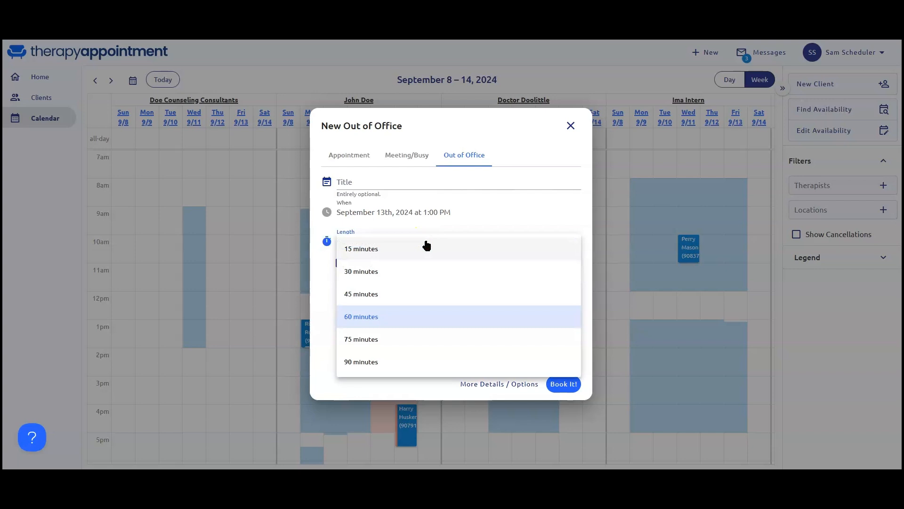
{"action": "left_click", "coordinate": [309, 280]}
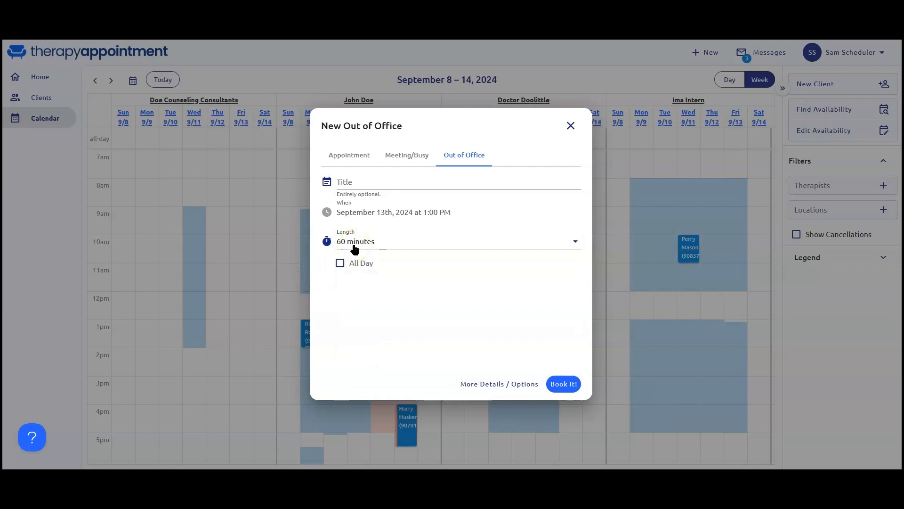
{"action": "left_click", "coordinate": [558, 382]}
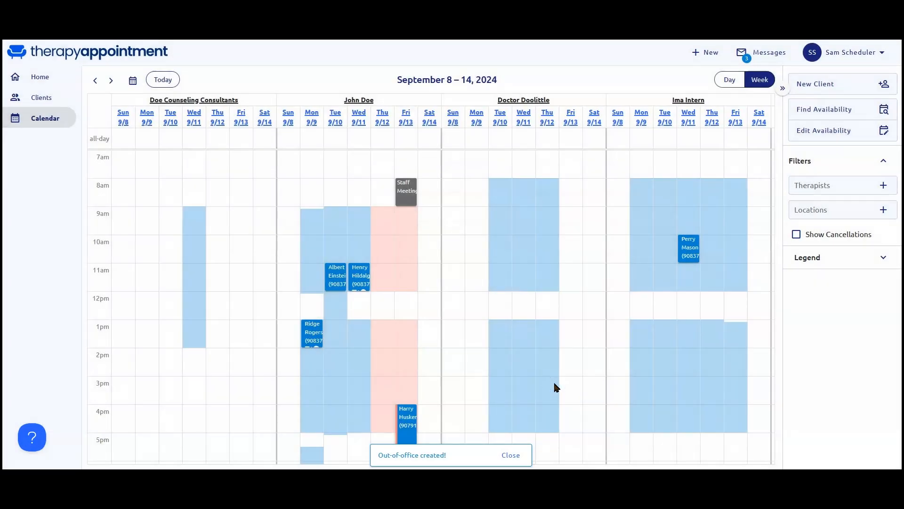
Extend the intern's September 13 out-of-office block to 5:00 PM and delete it
{"action": "left_click_drag", "start_coordinate": [739, 350], "coordinate": [739, 433]}
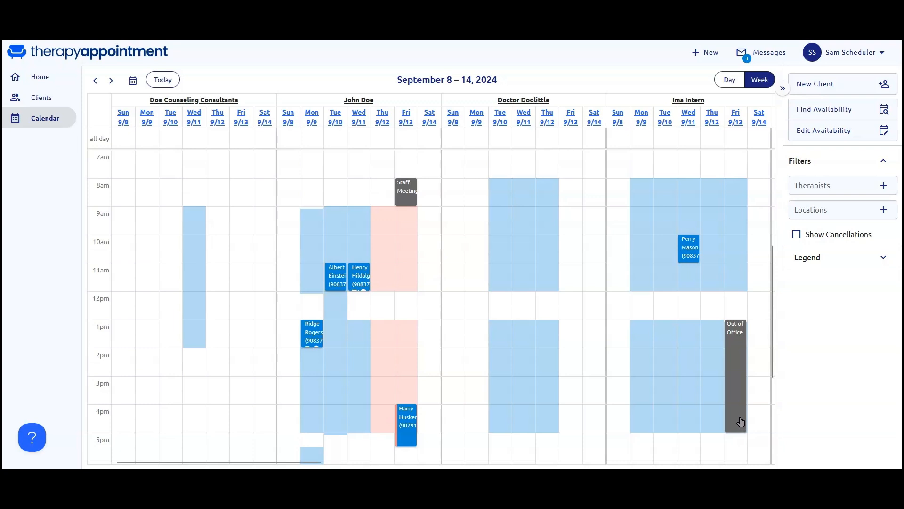
{"action": "left_click", "coordinate": [741, 422]}
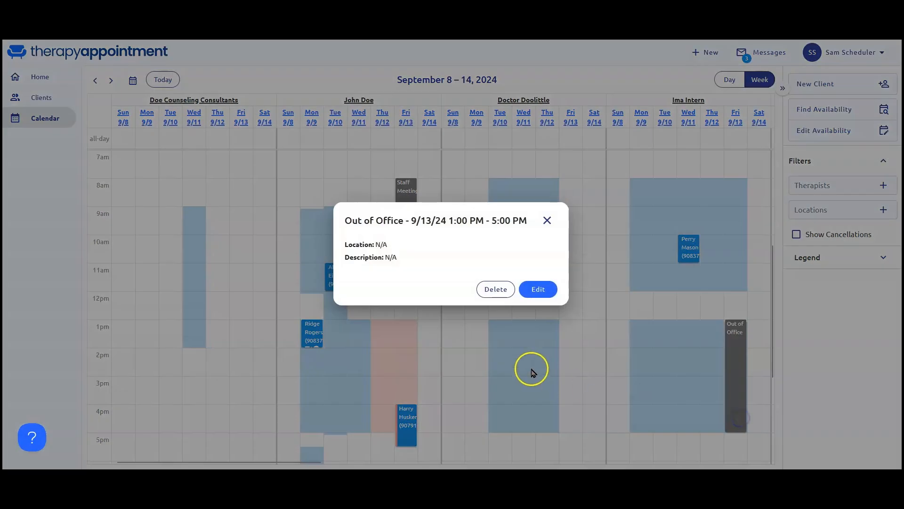
{"action": "left_click", "coordinate": [493, 289]}
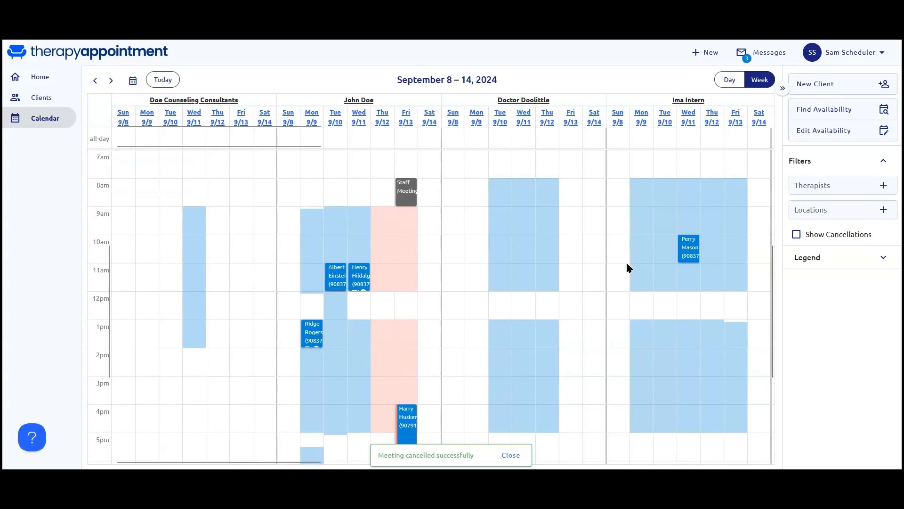
Go to July 21–27 with cancellations and the legend shown, and examine the color-coded appointments of the therapist with the Friday staff meeting
{"action": "left_click", "coordinate": [437, 200]}
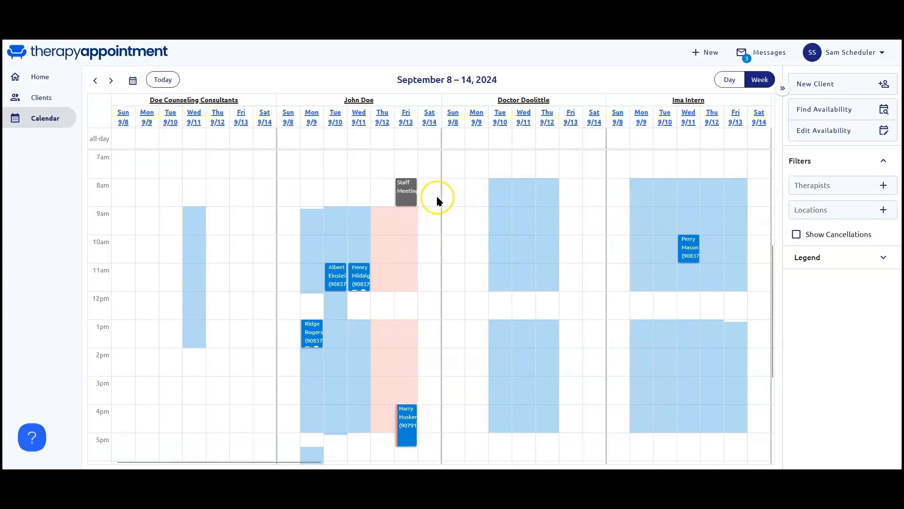
{"action": "left_click_drag", "start_coordinate": [410, 202], "coordinate": [413, 225]}
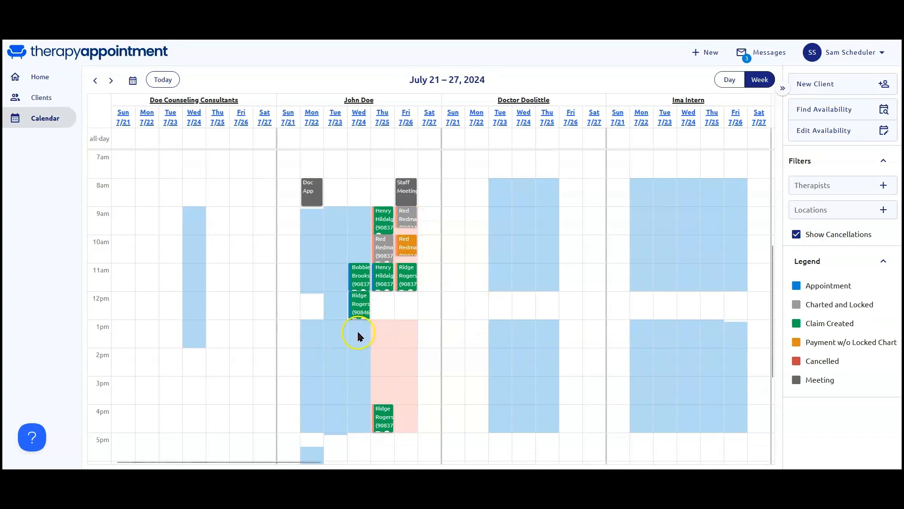
{"action": "left_click", "coordinate": [358, 100]}
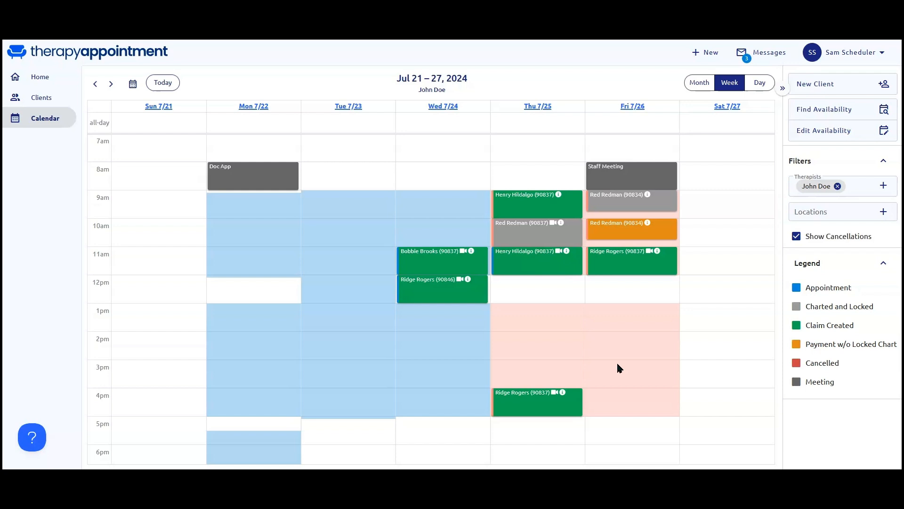
{"action": "left_click", "coordinate": [552, 405]}
{"action": "left_click", "coordinate": [563, 234]}
{"action": "left_click", "coordinate": [612, 239]}
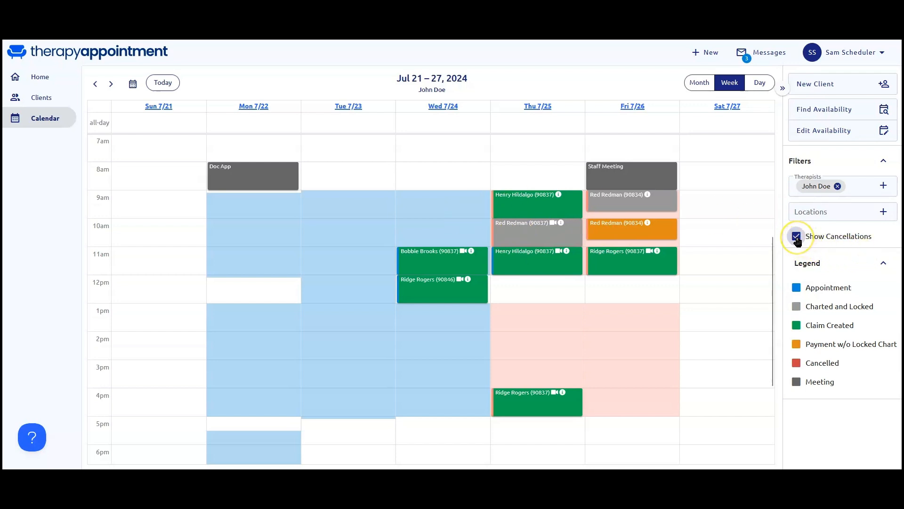
Advance this therapist's calendar to August 25–31 and examine the no-show and cancelled appointments
{"action": "left_click", "coordinate": [109, 84]}
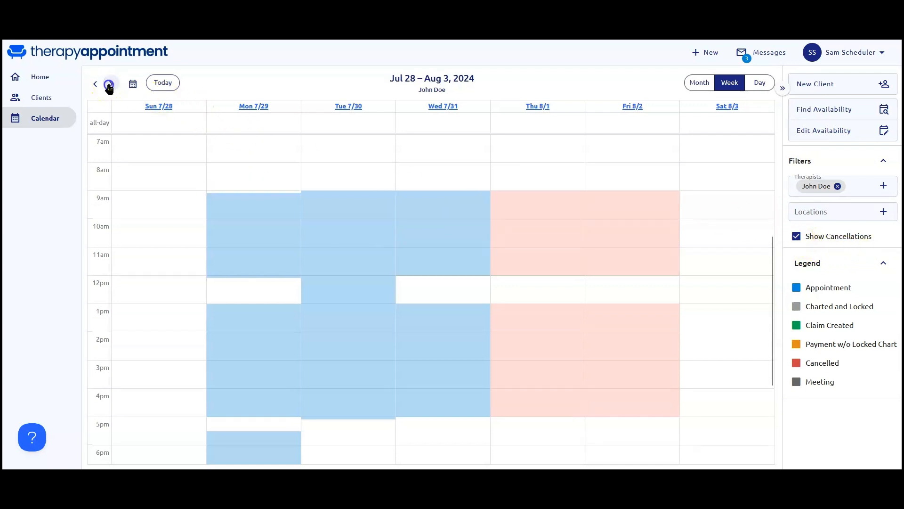
{"action": "left_click", "coordinate": [109, 84]}
{"action": "left_click", "coordinate": [109, 85]}
{"action": "left_click", "coordinate": [109, 85]}
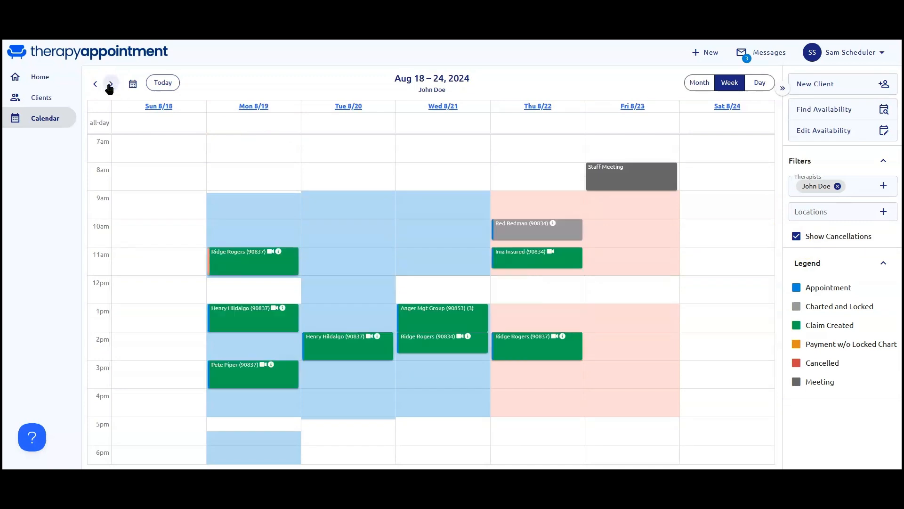
{"action": "left_click", "coordinate": [109, 85]}
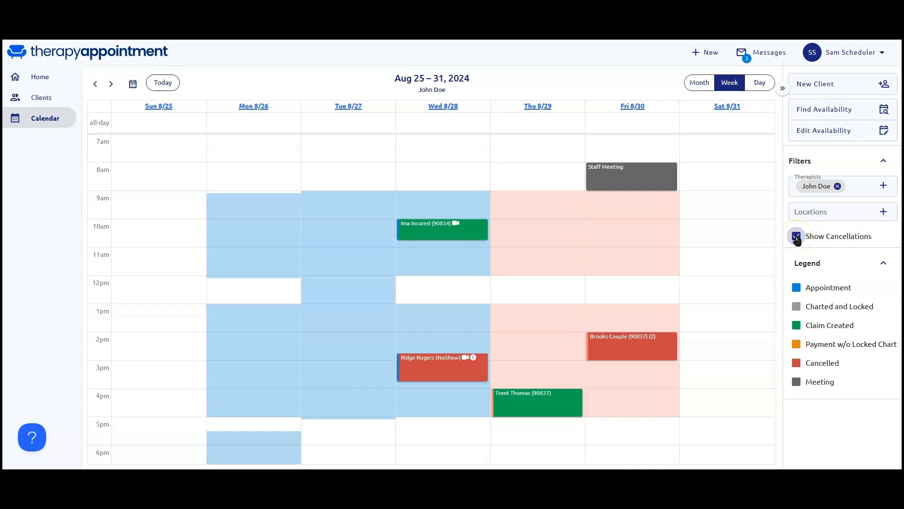
{"action": "left_click", "coordinate": [480, 375]}
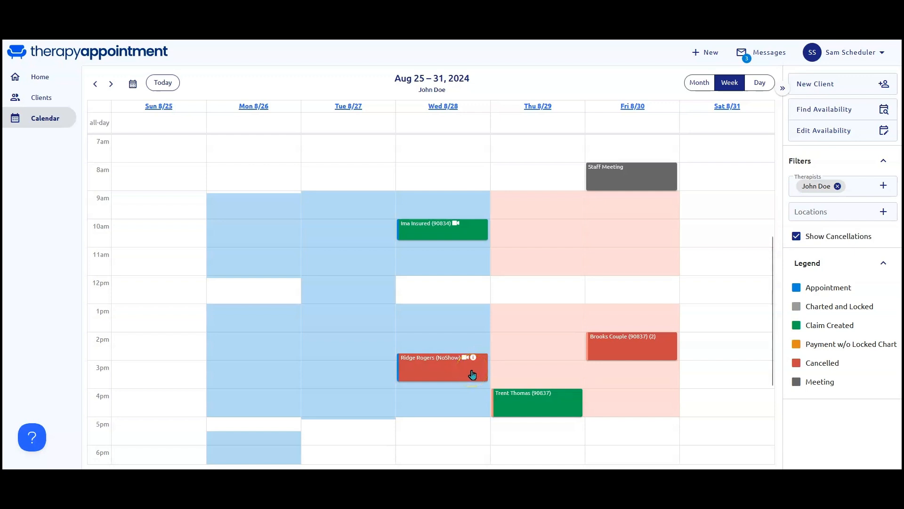
{"action": "left_click", "coordinate": [666, 356]}
Advance to September 1–7, examine the upcoming appointments' color coding, and return to all therapists' calendars
{"action": "left_click", "coordinate": [111, 84]}
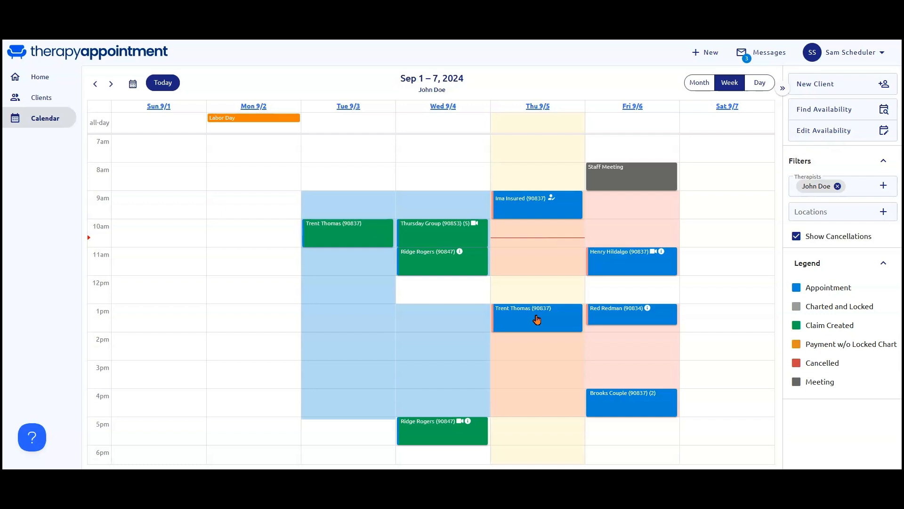
{"action": "left_click", "coordinate": [638, 408]}
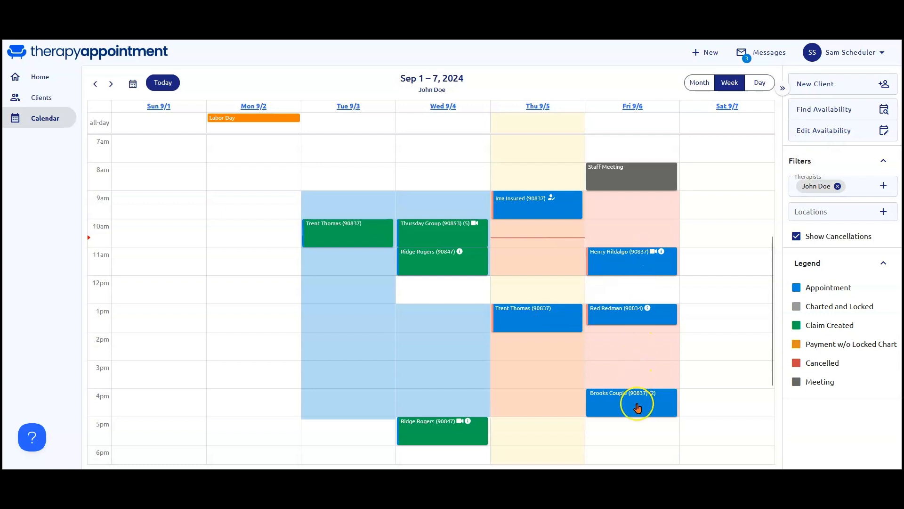
{"action": "left_click", "coordinate": [535, 325]}
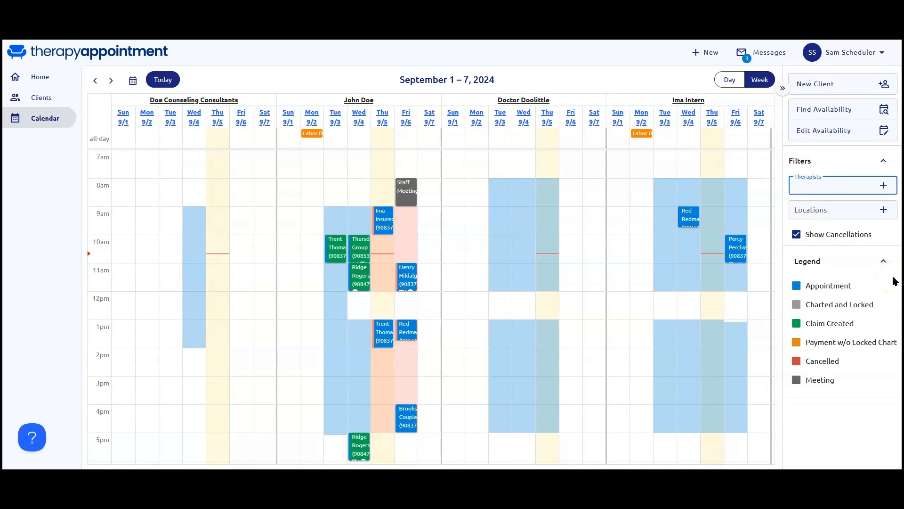
Open the availability finder, view the therapist tag options, and select the therapist with the Friday staff meeting
{"action": "left_click", "coordinate": [838, 112]}
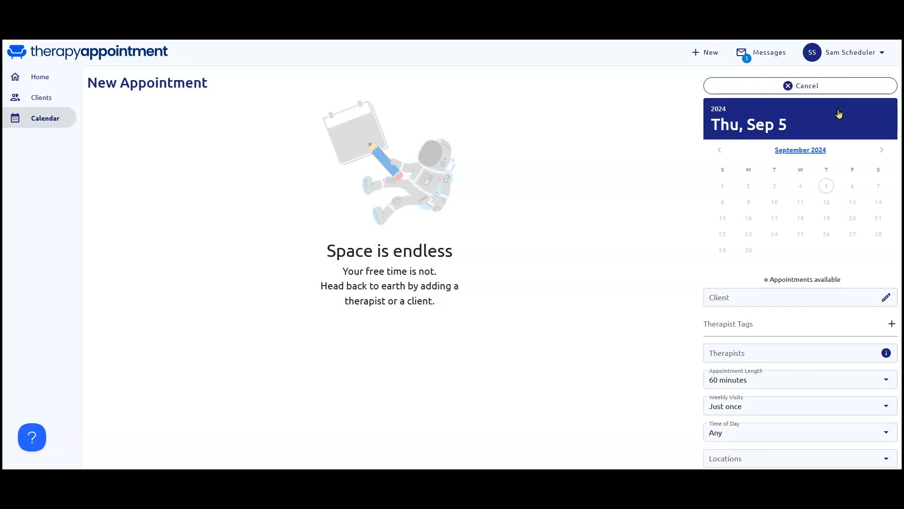
{"action": "left_click", "coordinate": [746, 324]}
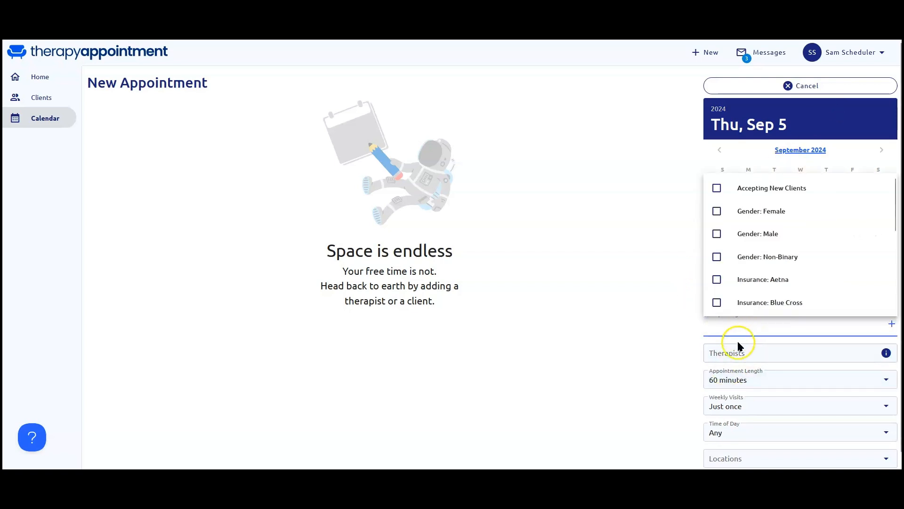
{"action": "left_click", "coordinate": [738, 346]}
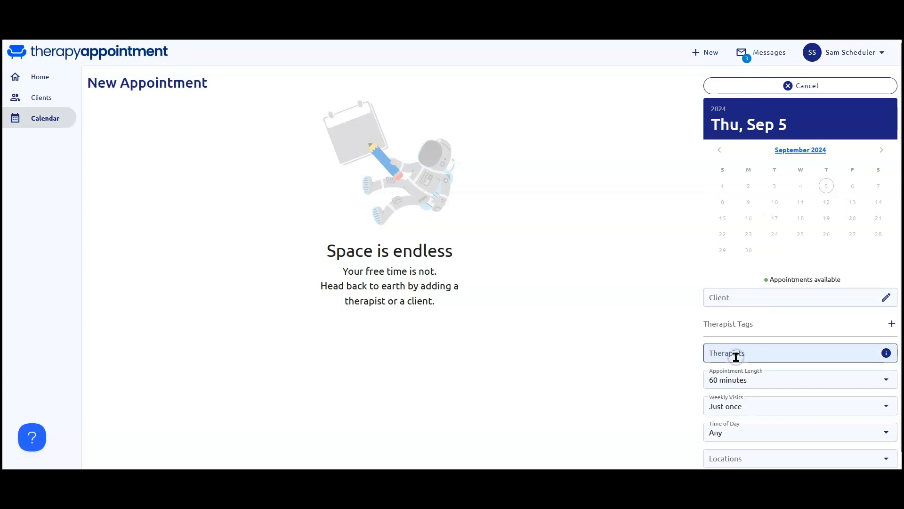
{"action": "left_click", "coordinate": [736, 357]}
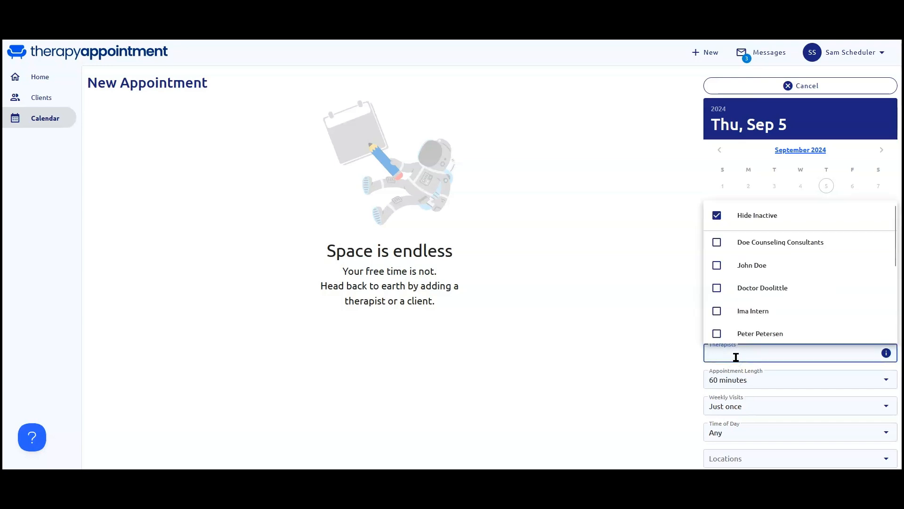
{"action": "left_click", "coordinate": [717, 264]}
{"action": "left_click", "coordinate": [686, 314]}
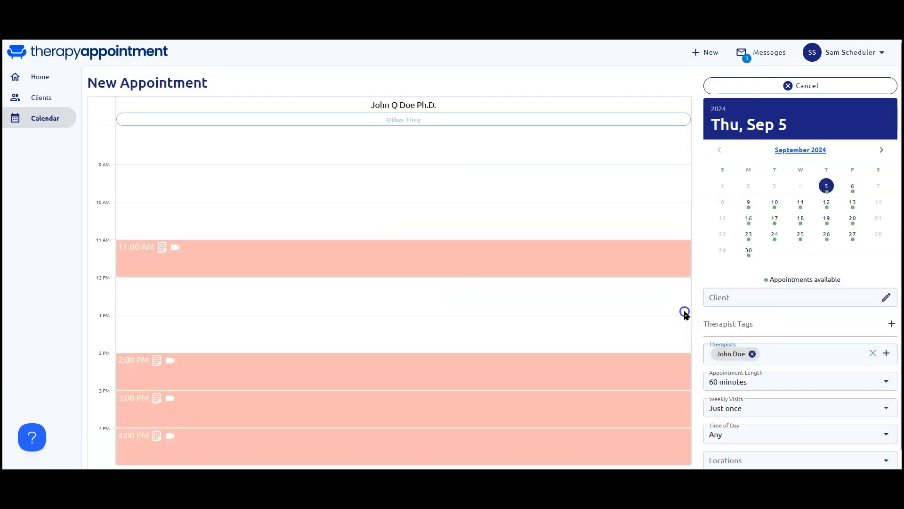
{"action": "left_click", "coordinate": [726, 297]}
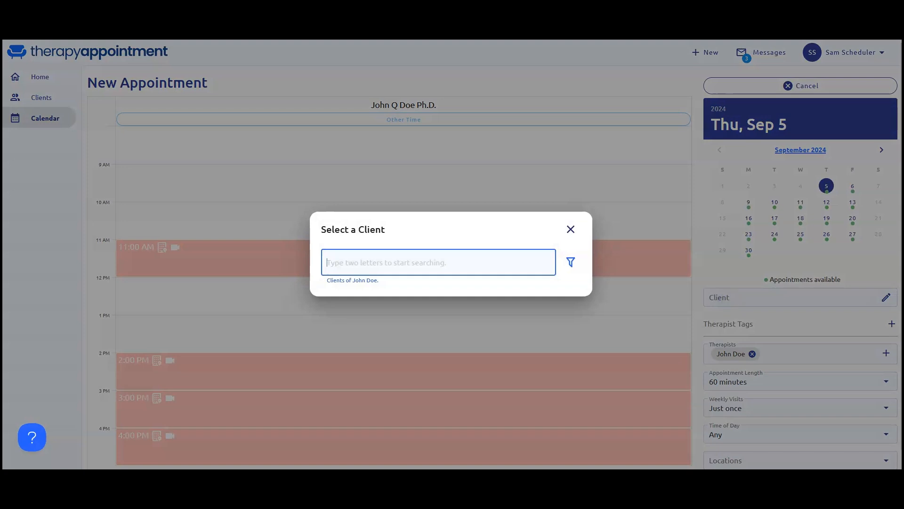
{"action": "type", "text": "bet"}
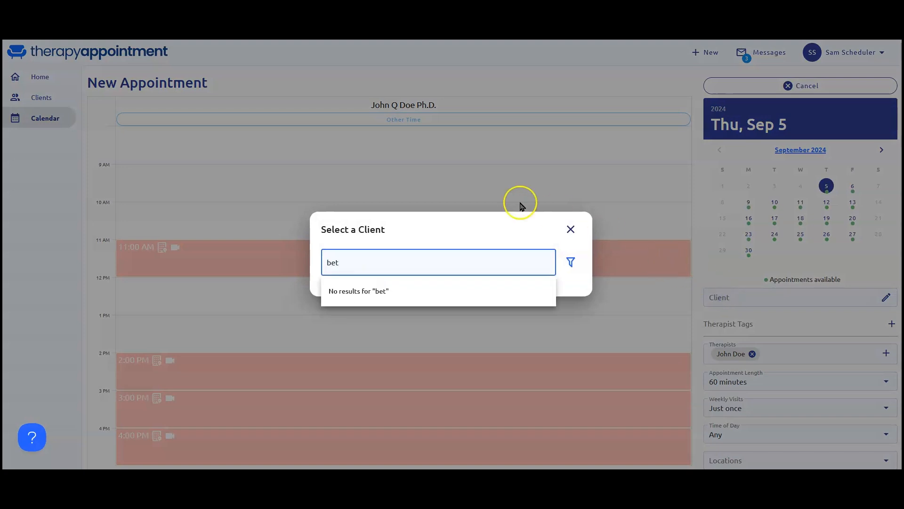
{"action": "left_click", "coordinate": [570, 229]}
Search the clients for "he", select the third match, and remove the intern and the psychotherapist from the therapist filter
{"action": "left_click", "coordinate": [725, 299]}
{"action": "type", "text": "he"}
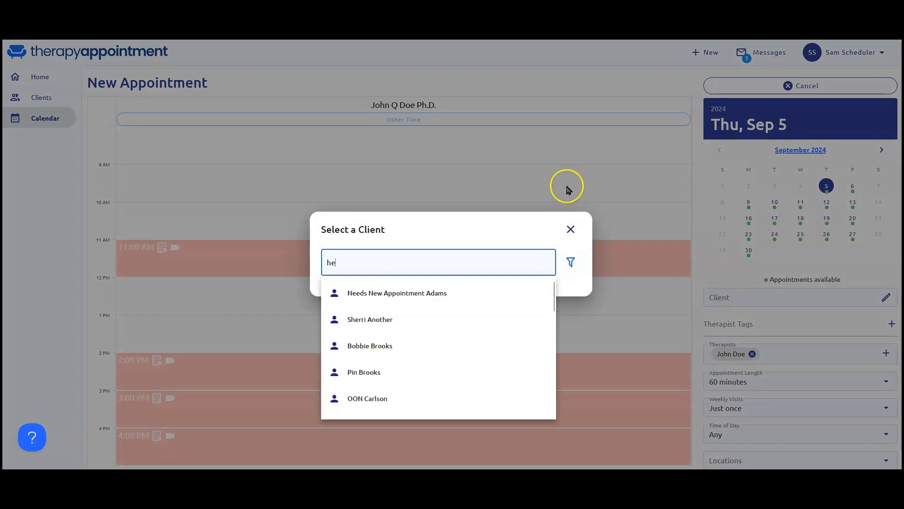
{"action": "left_click", "coordinate": [368, 345]}
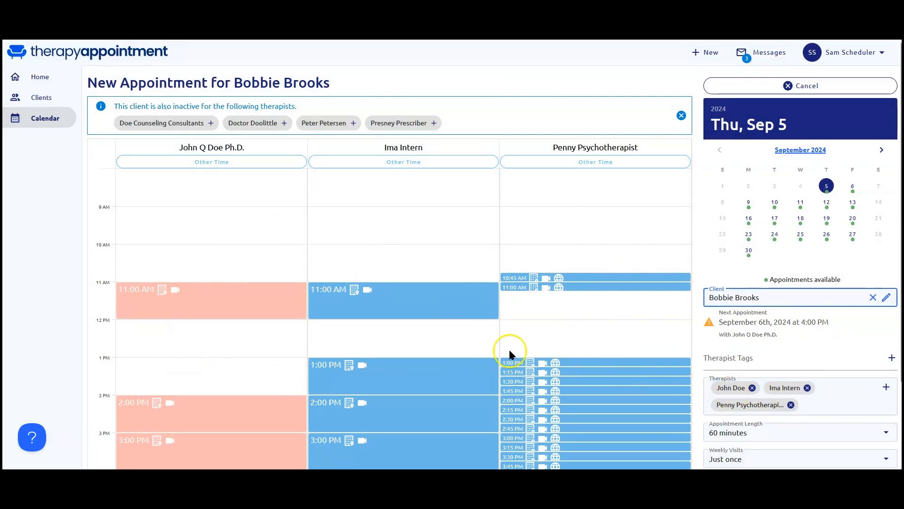
{"action": "left_click", "coordinate": [791, 404]}
{"action": "left_click", "coordinate": [807, 388]}
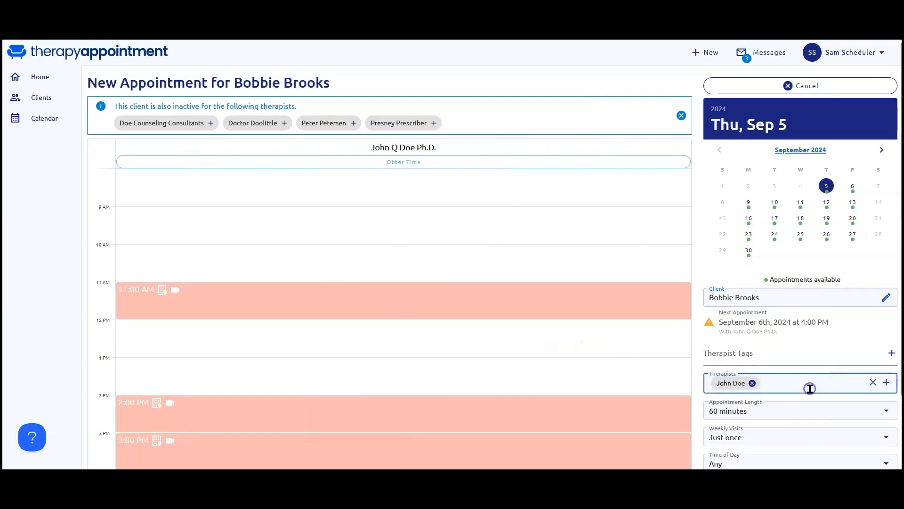
{"action": "left_click", "coordinate": [811, 381]}
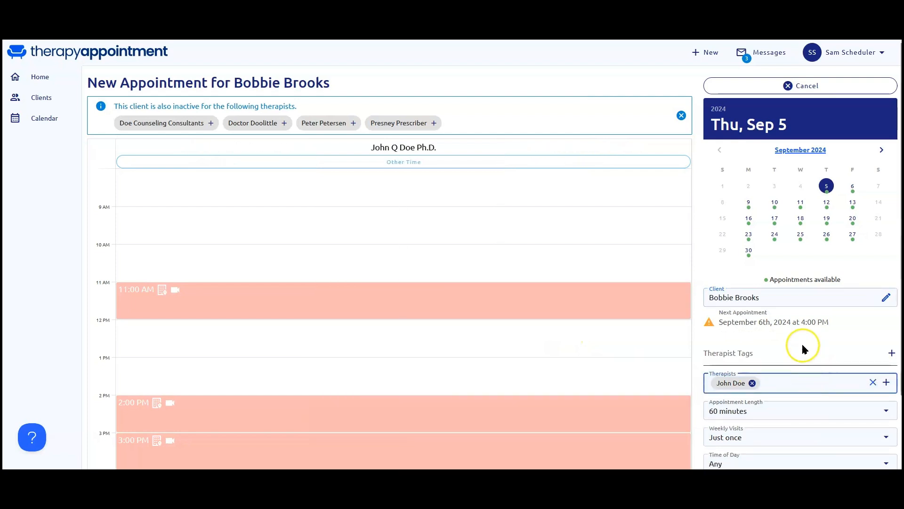
Limit the availability search to Late Afternoon (After 3PM), six weeks of weekly visits, and the Dallas location
{"action": "scroll", "coordinate": [802, 347], "scroll_direction": "down", "scroll_amount": 1}
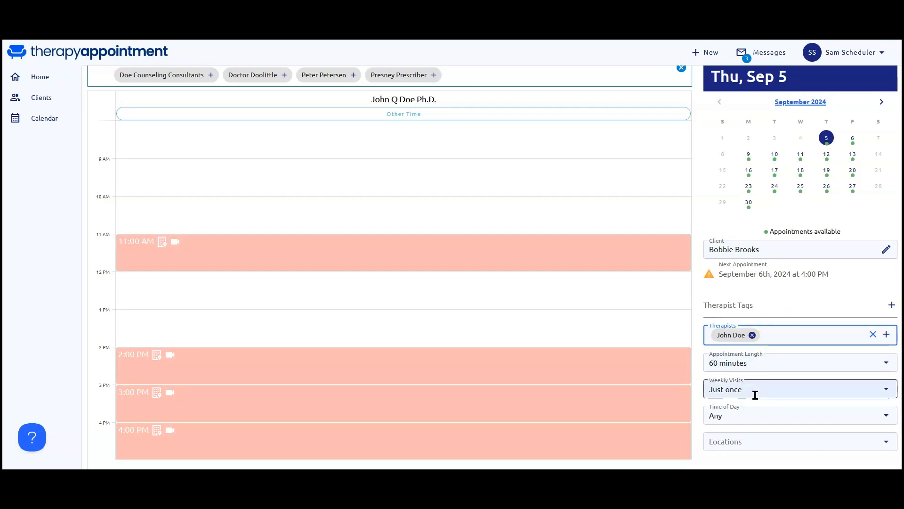
{"action": "left_click", "coordinate": [751, 417]}
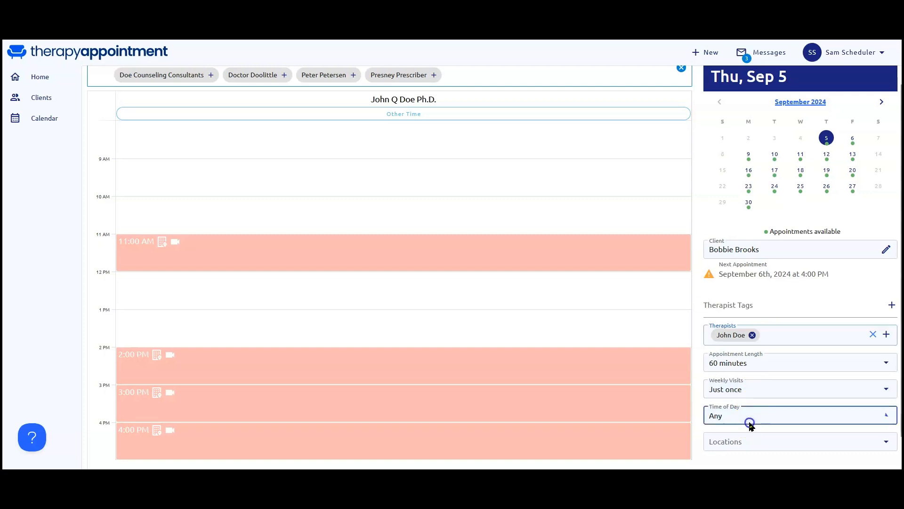
{"action": "left_click", "coordinate": [749, 453]}
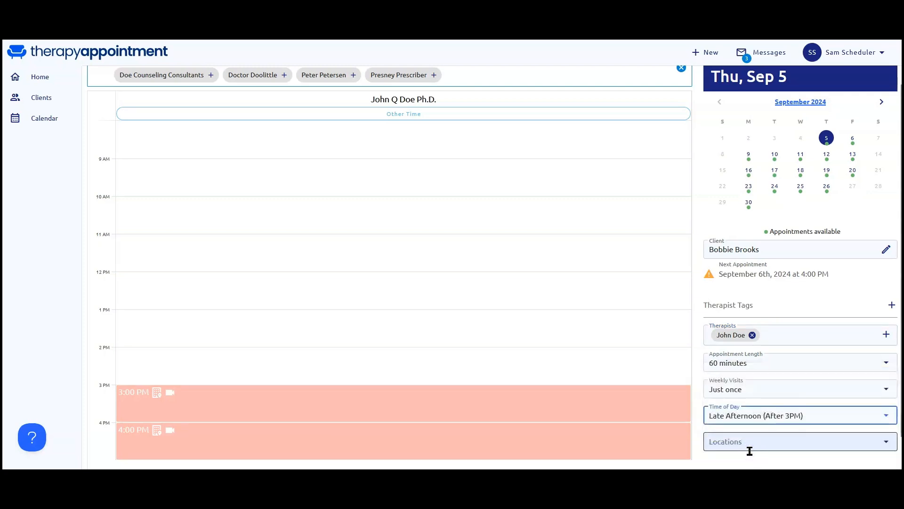
{"action": "left_click", "coordinate": [752, 390]}
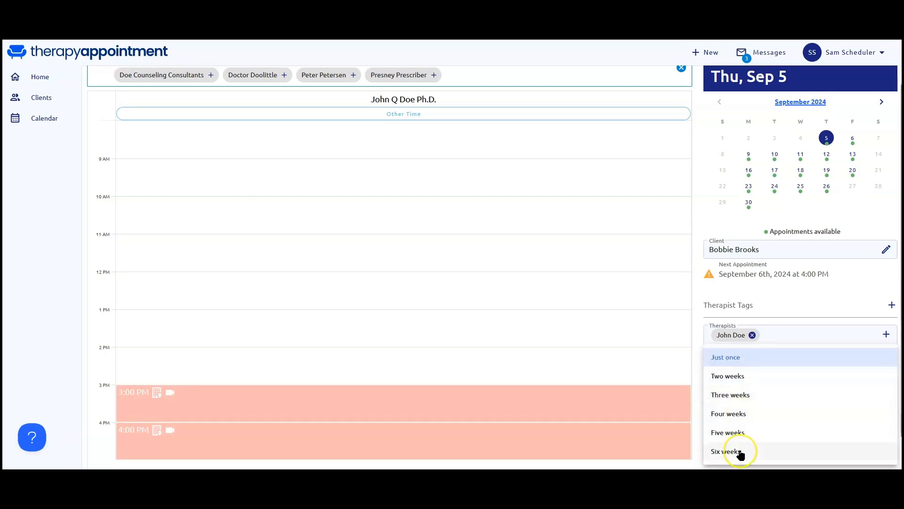
{"action": "left_click", "coordinate": [740, 453]}
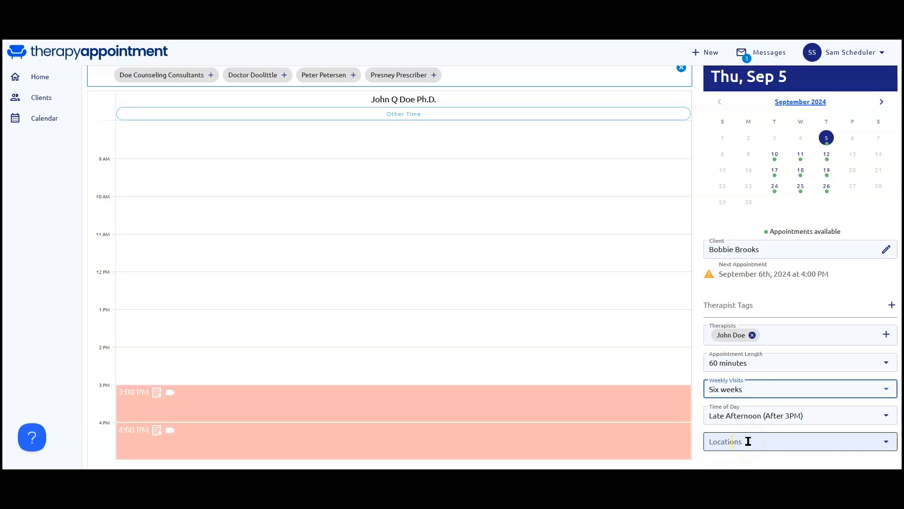
{"action": "left_click", "coordinate": [748, 441]}
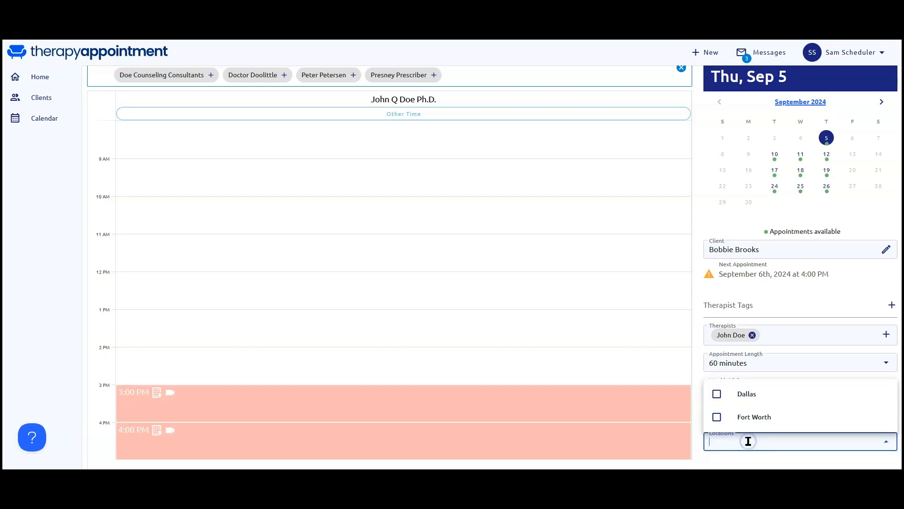
{"action": "left_click", "coordinate": [749, 394]}
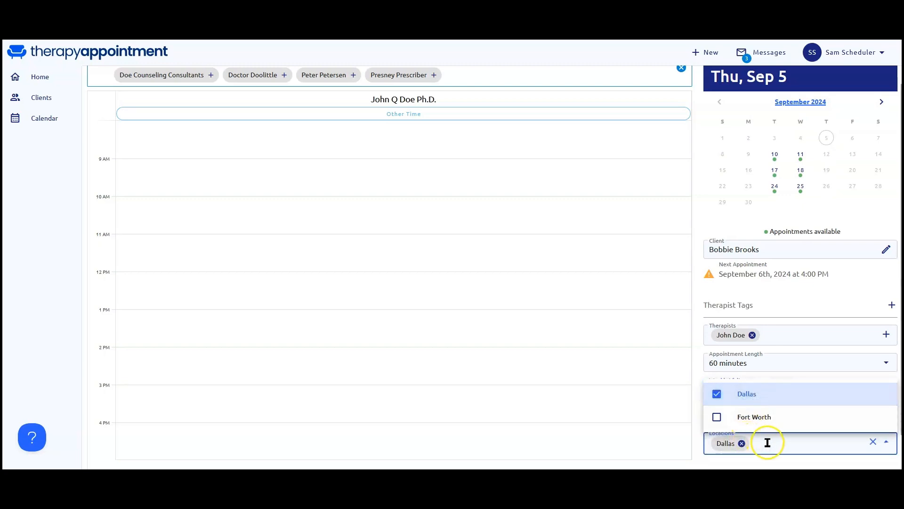
{"action": "left_click", "coordinate": [767, 441]}
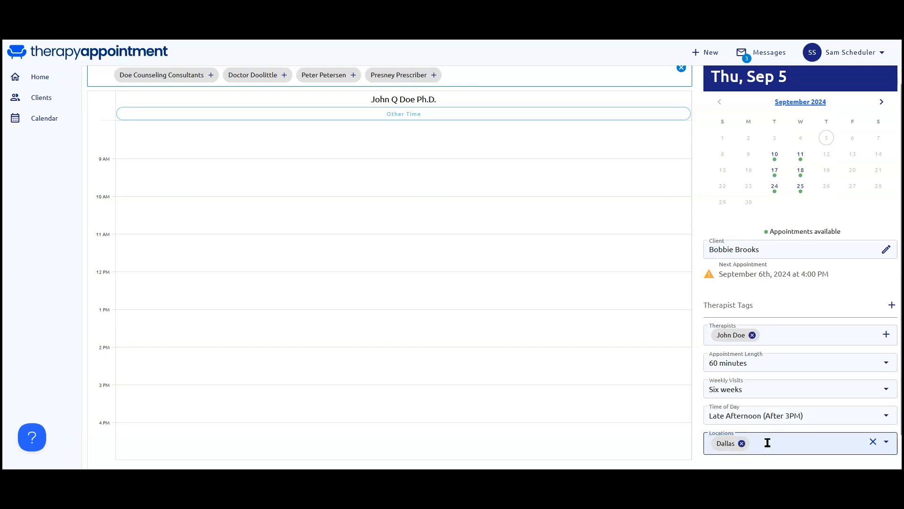
Choose September 17 among the available dates and start booking the 4:00 PM slot
{"action": "left_click", "coordinate": [847, 171]}
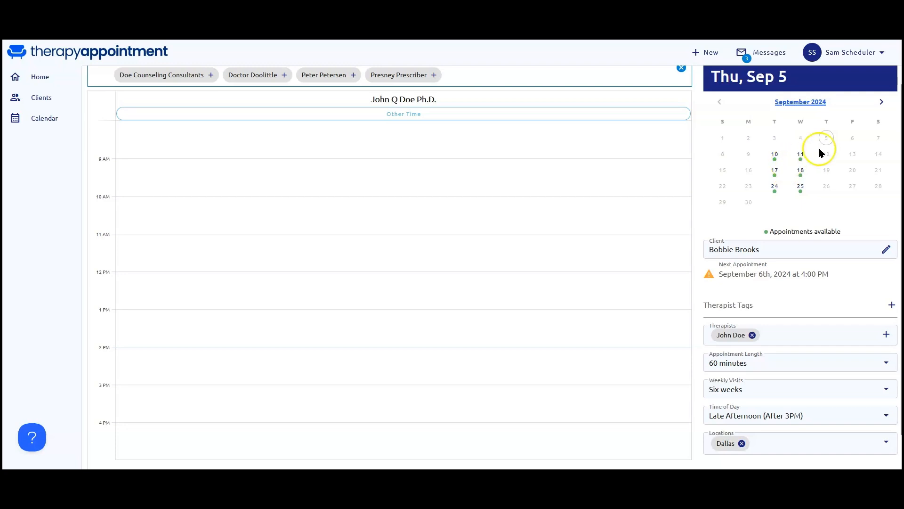
{"action": "left_click", "coordinate": [775, 170]}
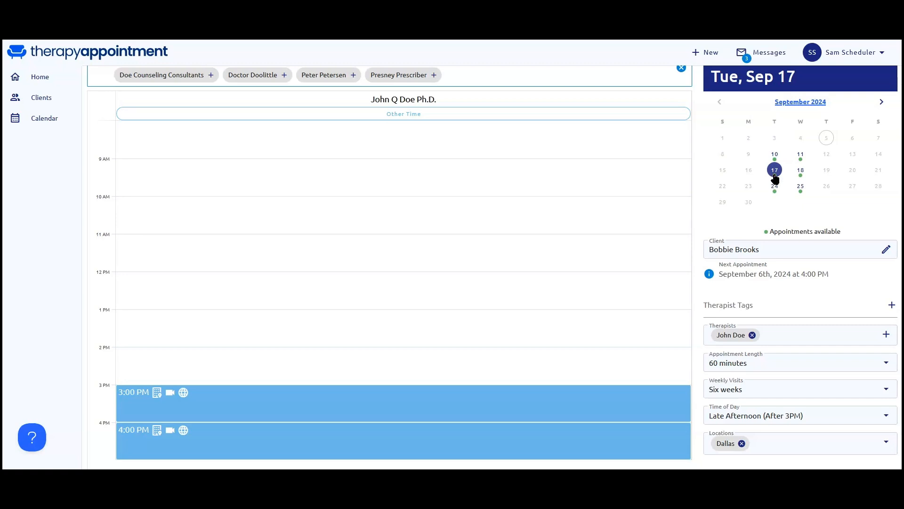
{"action": "left_click", "coordinate": [271, 404]}
{"action": "left_click", "coordinate": [249, 433]}
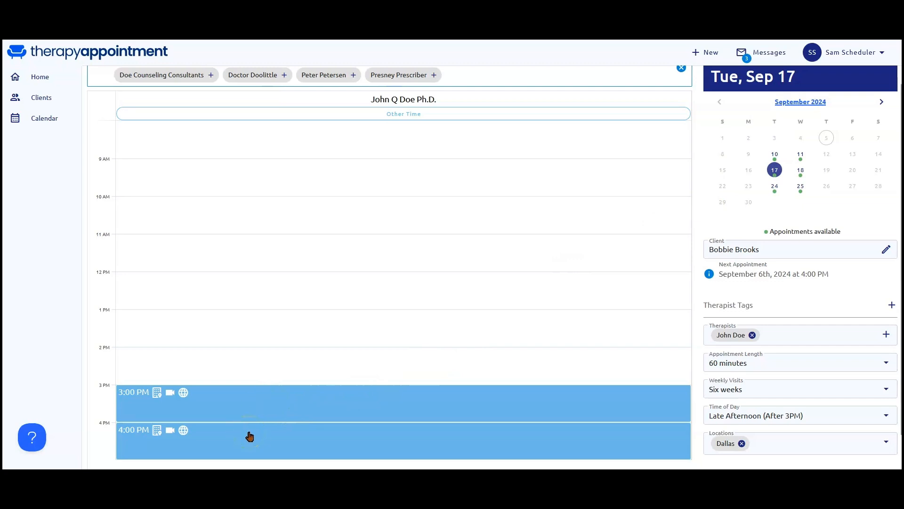
{"action": "left_click", "coordinate": [250, 436]}
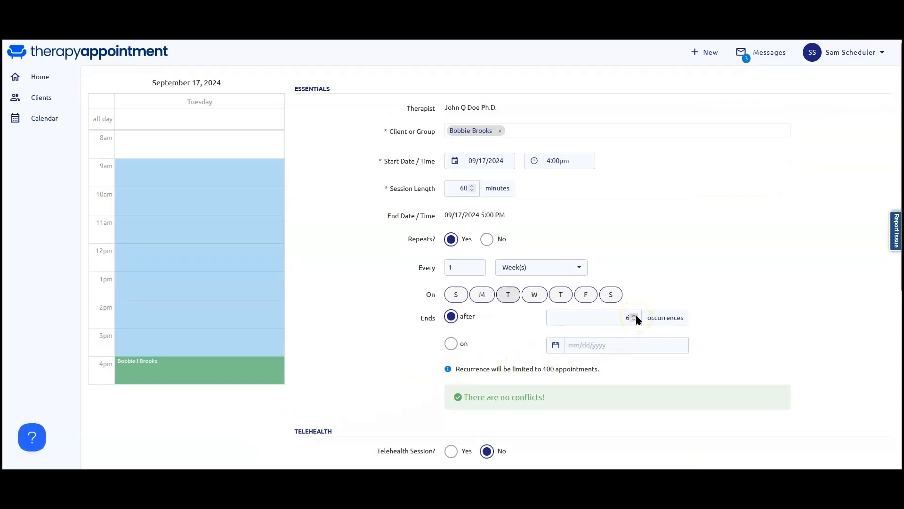
Set the appointment to repeat every 2 weeks and end on 09/05/2024
{"action": "left_click", "coordinate": [607, 345]}
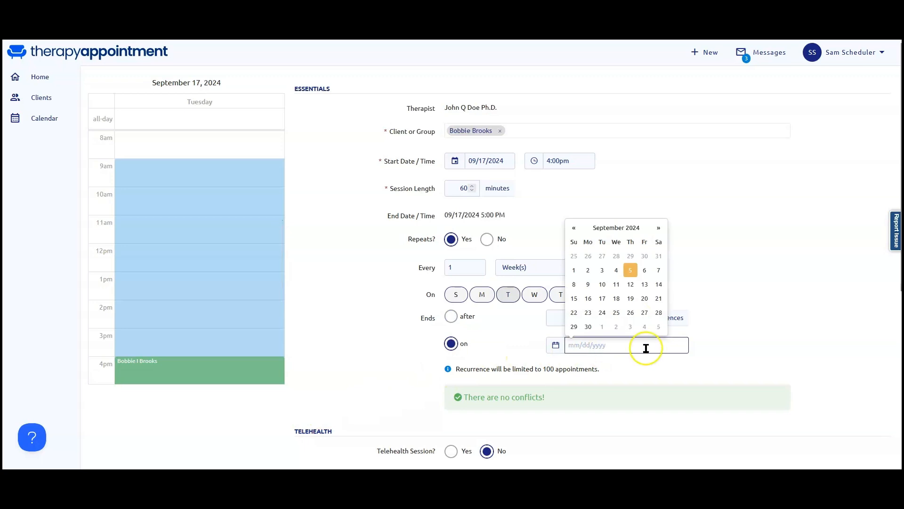
{"action": "left_click", "coordinate": [806, 378]}
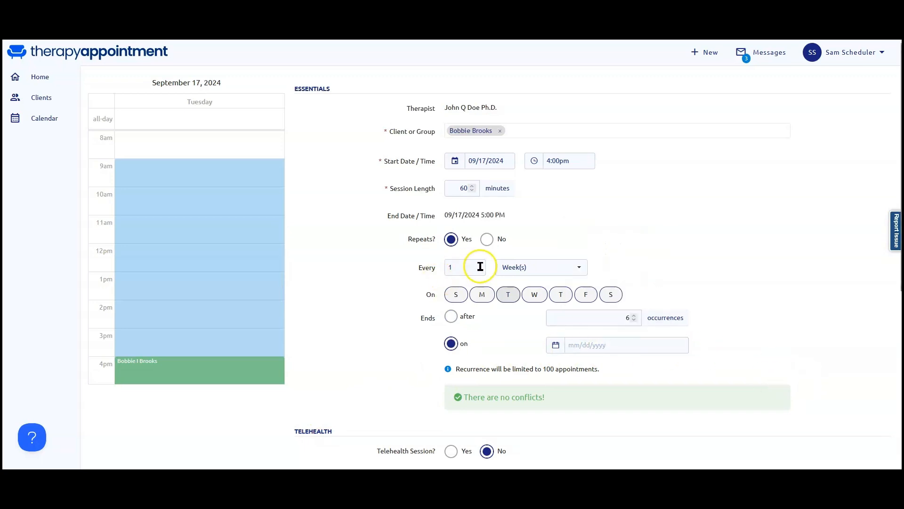
{"action": "double_click", "coordinate": [451, 266]}
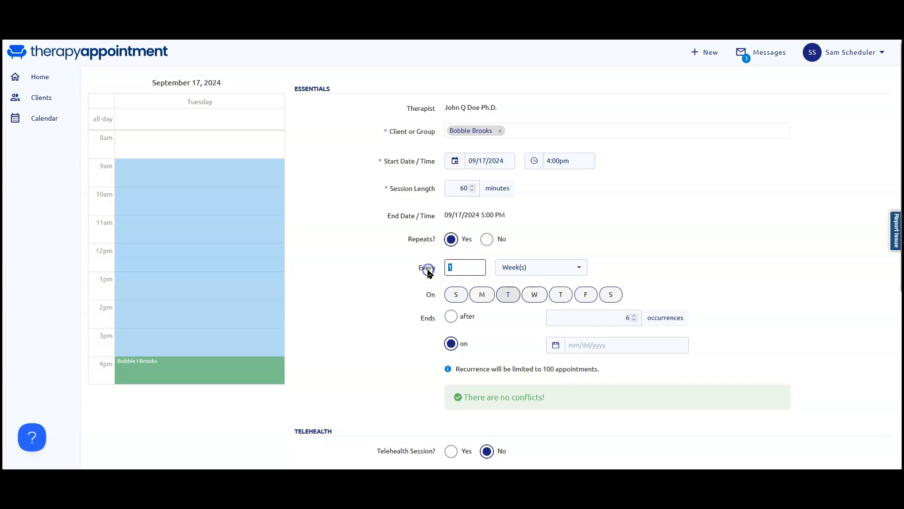
{"action": "type", "text": "2"}
{"action": "left_click", "coordinate": [566, 267]}
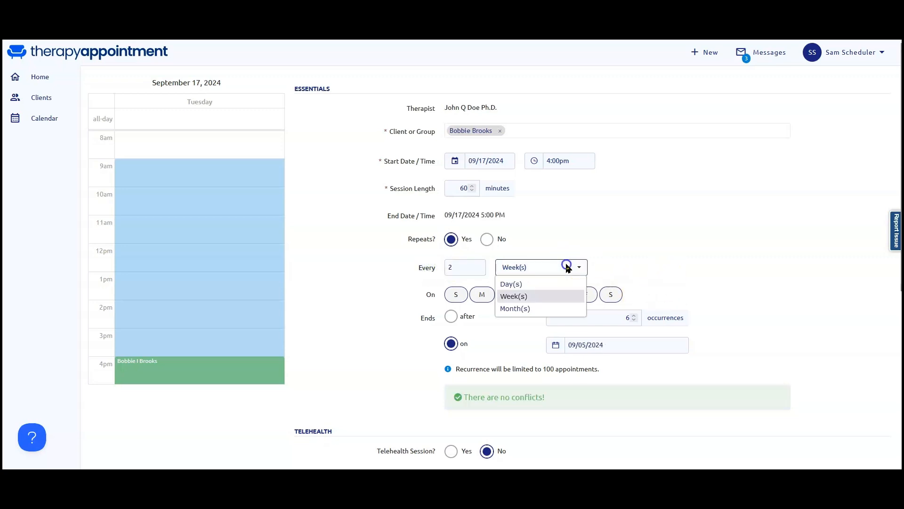
{"action": "left_click", "coordinate": [568, 268]}
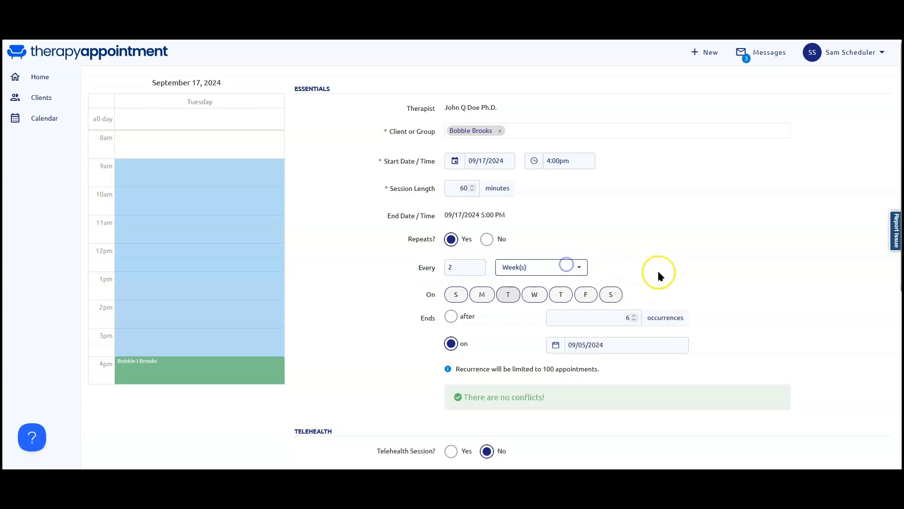
{"action": "left_click", "coordinate": [682, 320]}
Assign CPT code (90837) Individual Counseling, 1 Hour to the appointment and try to save it
{"action": "scroll", "coordinate": [686, 370], "scroll_direction": "down", "scroll_amount": 2}
{"action": "left_click", "coordinate": [463, 359]}
{"action": "scroll", "coordinate": [567, 366], "scroll_direction": "down", "scroll_amount": 2}
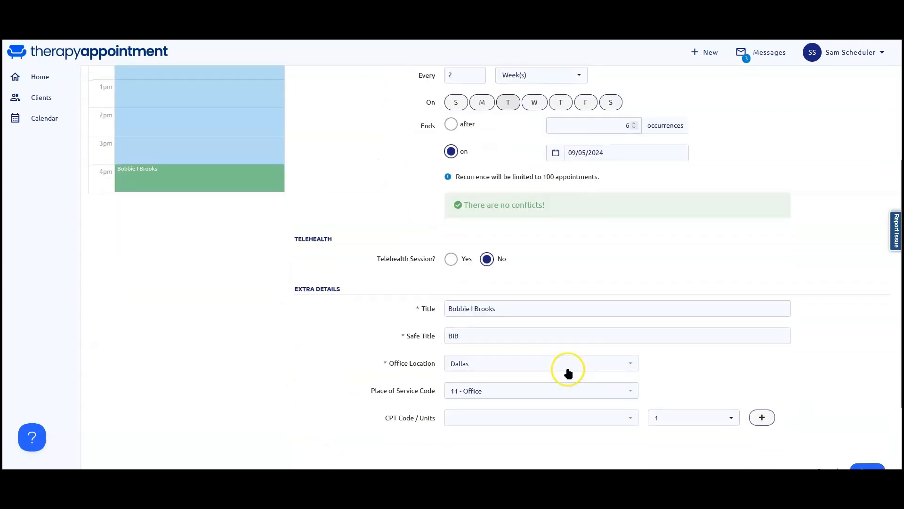
{"action": "left_click", "coordinate": [546, 417]}
{"action": "left_click", "coordinate": [512, 352]}
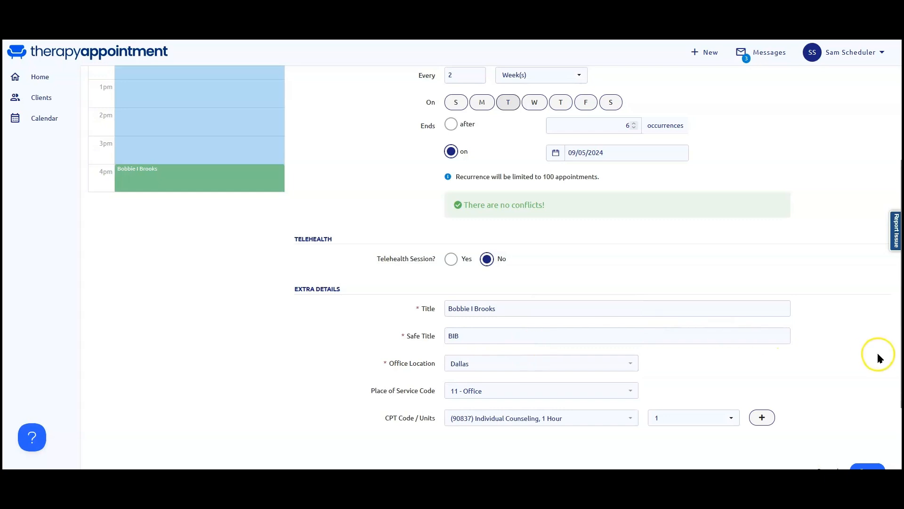
{"action": "scroll", "coordinate": [877, 351], "scroll_direction": "down", "scroll_amount": 2}
{"action": "left_click", "coordinate": [868, 381]}
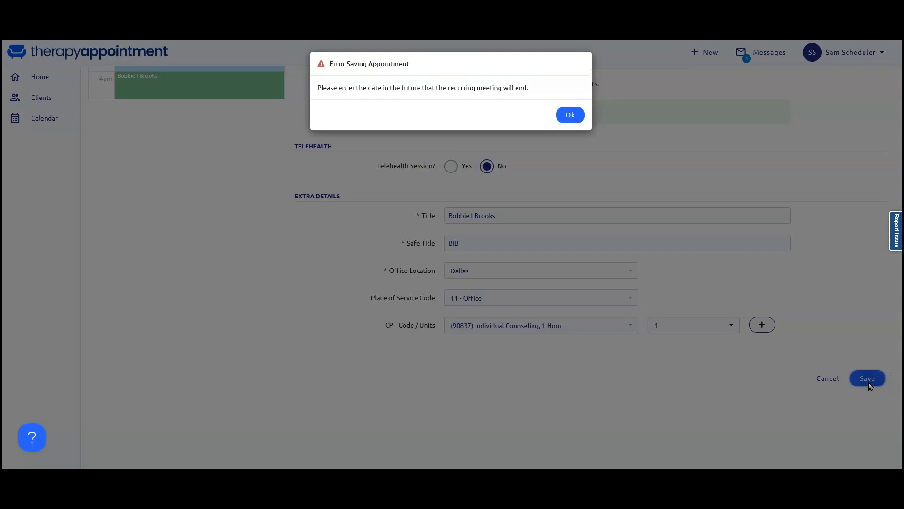
{"action": "left_click", "coordinate": [570, 113]}
Make the recurrence end after 6 occurrences and save the appointment
{"action": "scroll", "coordinate": [559, 292], "scroll_direction": "up", "scroll_amount": 3}
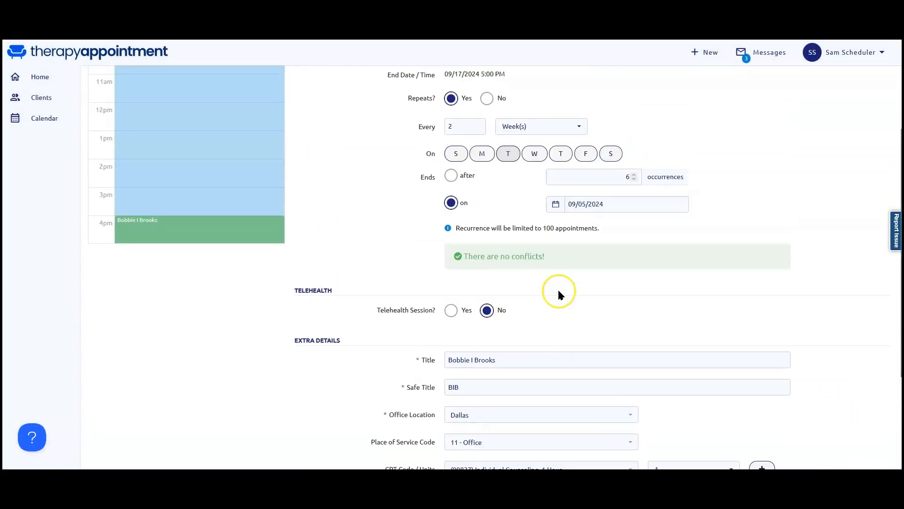
{"action": "scroll", "coordinate": [560, 292], "scroll_direction": "up", "scroll_amount": 1}
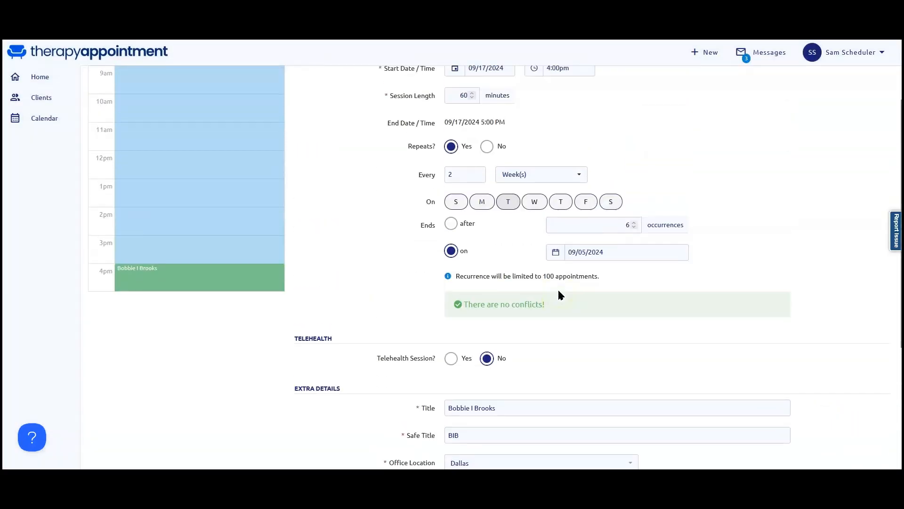
{"action": "left_click", "coordinate": [453, 224]}
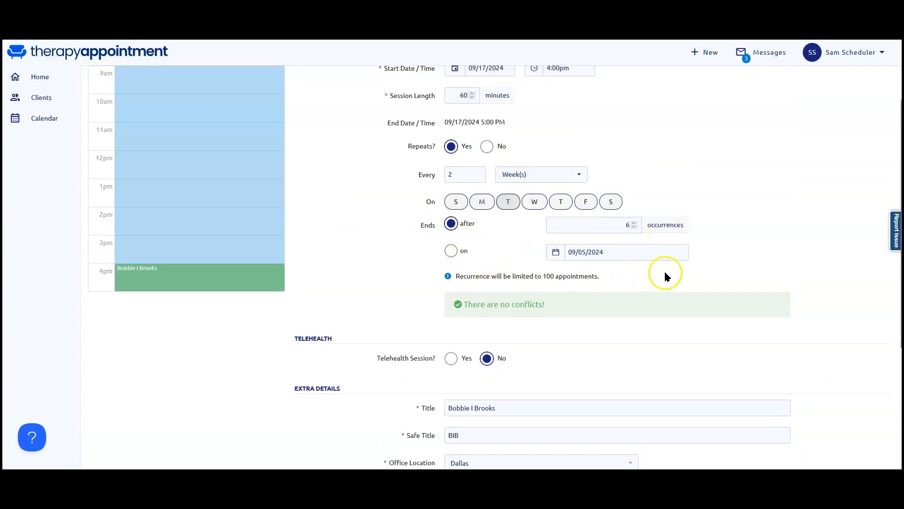
{"action": "scroll", "coordinate": [775, 336], "scroll_direction": "down", "scroll_amount": 4}
{"action": "left_click", "coordinate": [863, 377]}
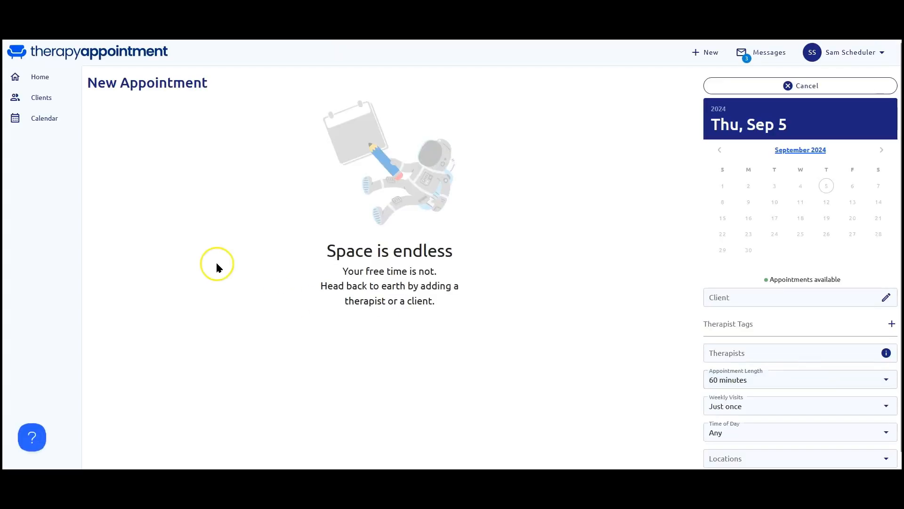
Open the calendar for the therapist of the new recurring appointment and check each week through September 29 – October 5, 2024
{"action": "left_click", "coordinate": [47, 119]}
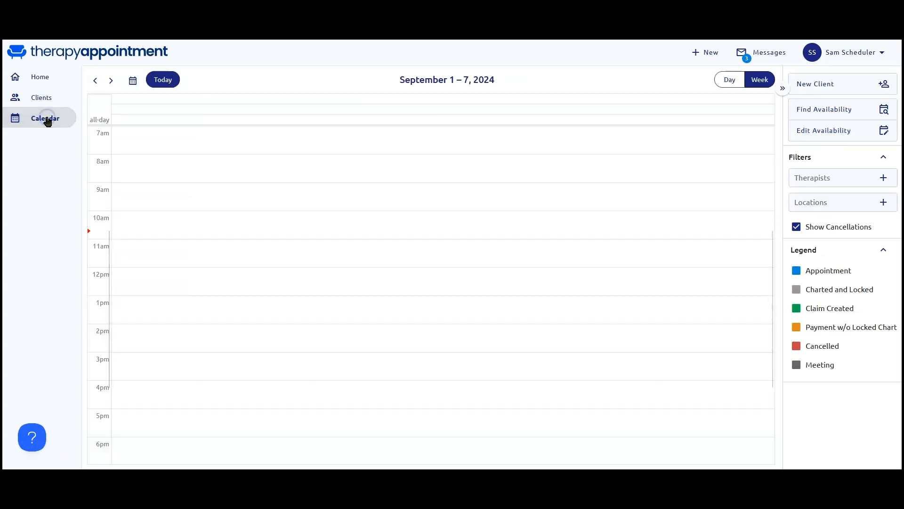
{"action": "left_click", "coordinate": [361, 108]}
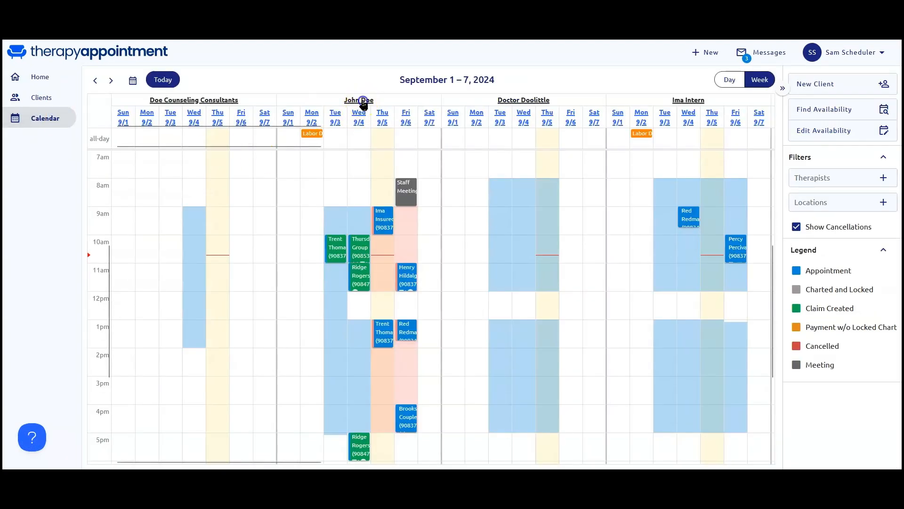
{"action": "left_click", "coordinate": [108, 84]}
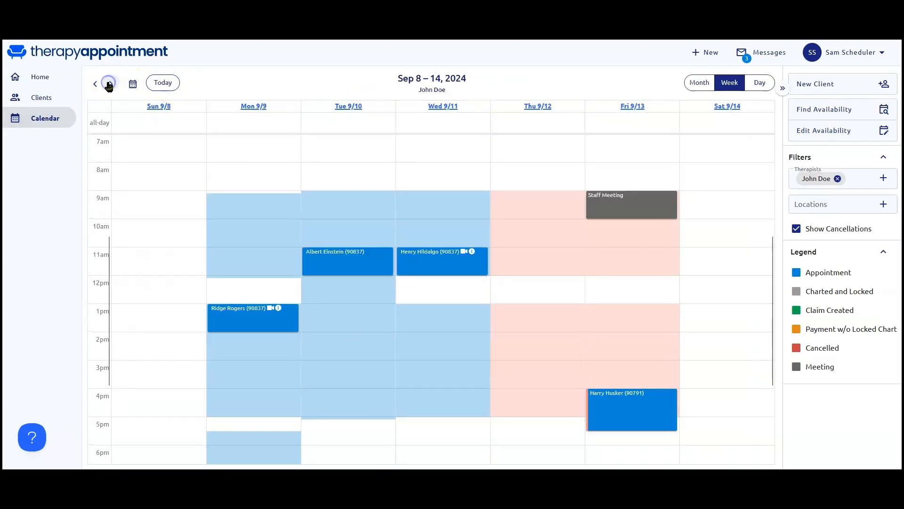
{"action": "left_click", "coordinate": [108, 84]}
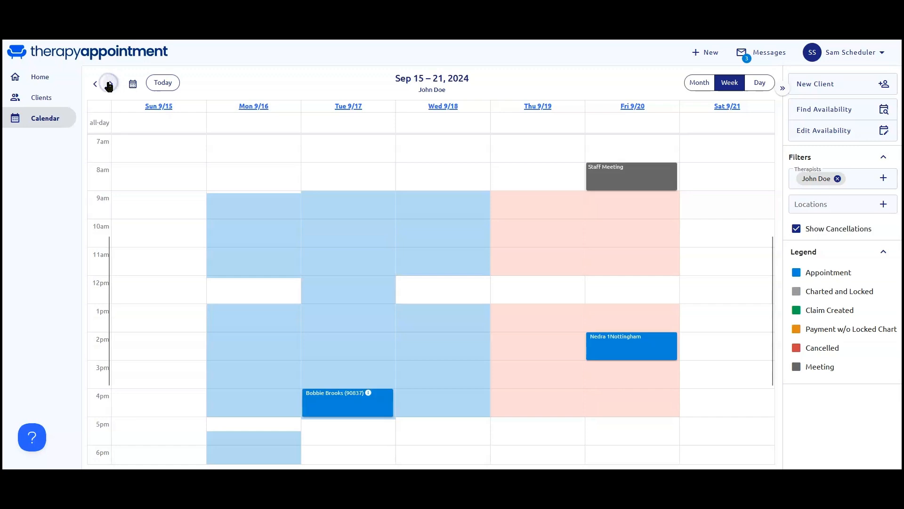
{"action": "left_click", "coordinate": [109, 84]}
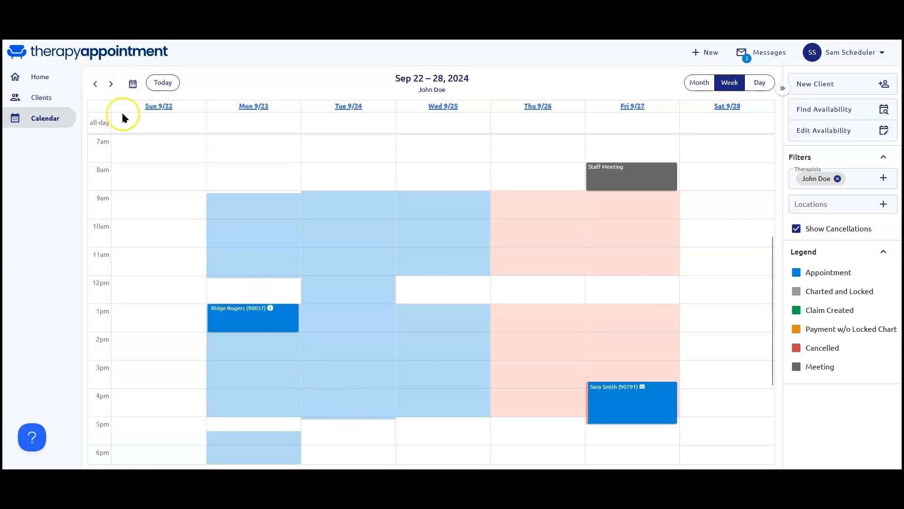
{"action": "left_click", "coordinate": [111, 84]}
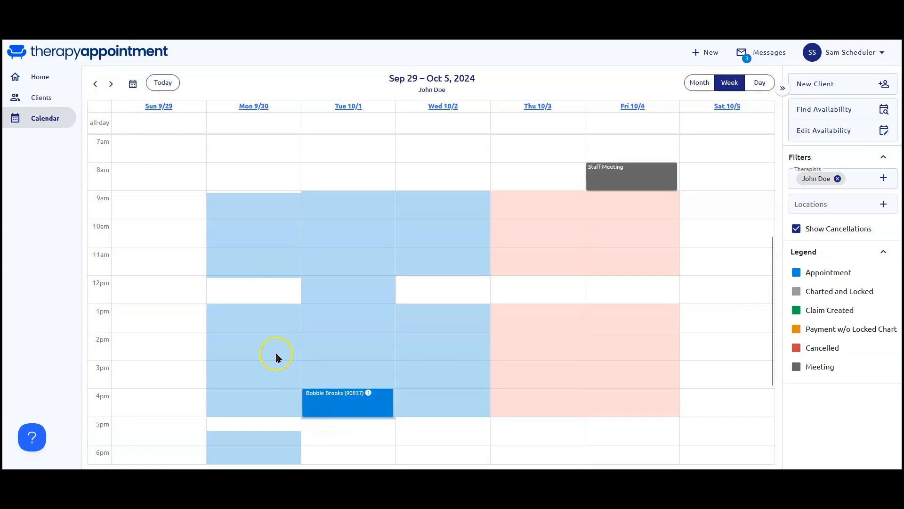
Check the recurring appointments in the month view for September and October 2024
{"action": "left_click", "coordinate": [699, 82]}
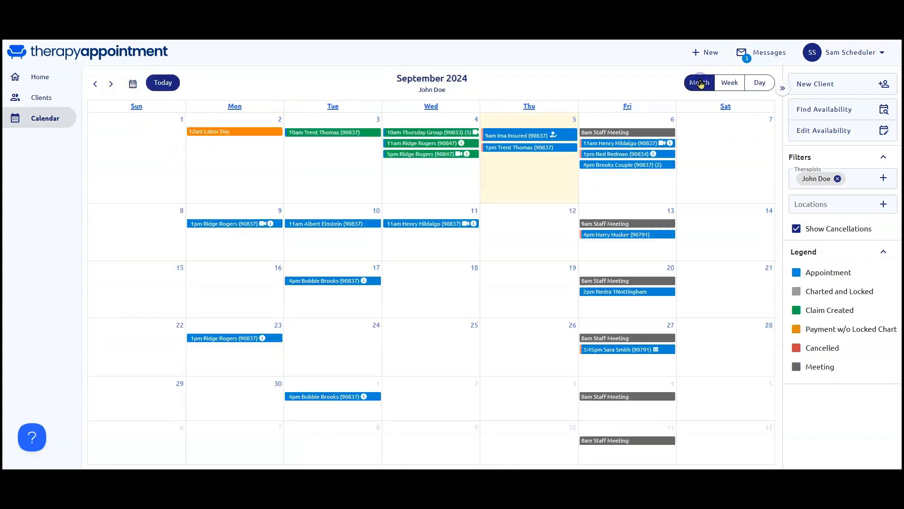
{"action": "left_click", "coordinate": [111, 83]}
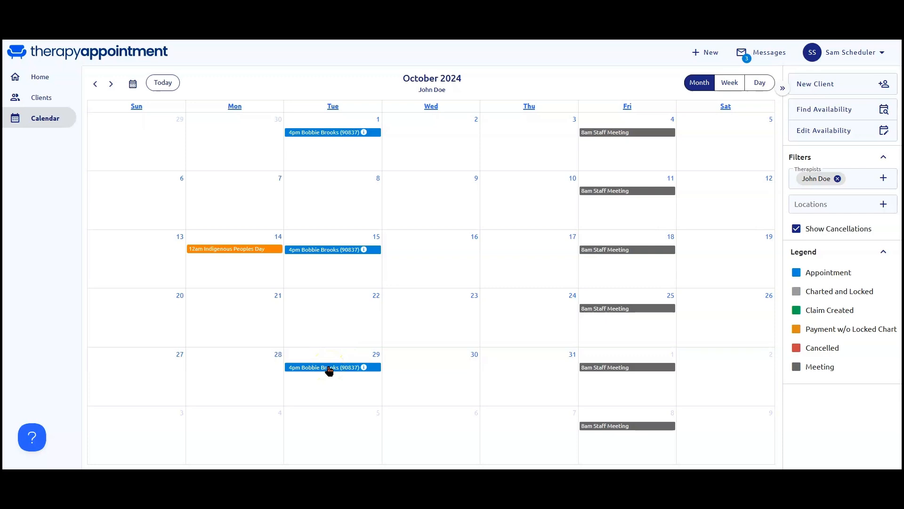
{"action": "left_click", "coordinate": [33, 121]}
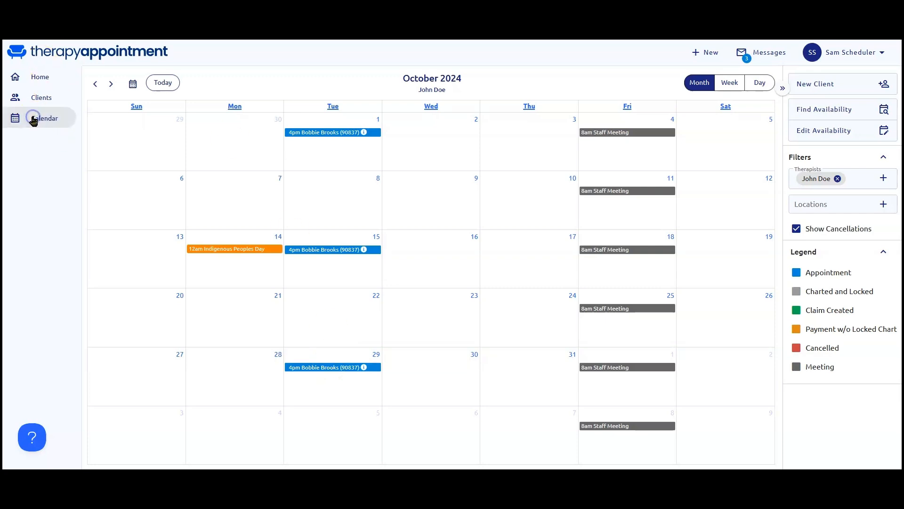
Switch to week view, clear the therapist filter and show the same therapist's calendar again
{"action": "left_click", "coordinate": [730, 83]}
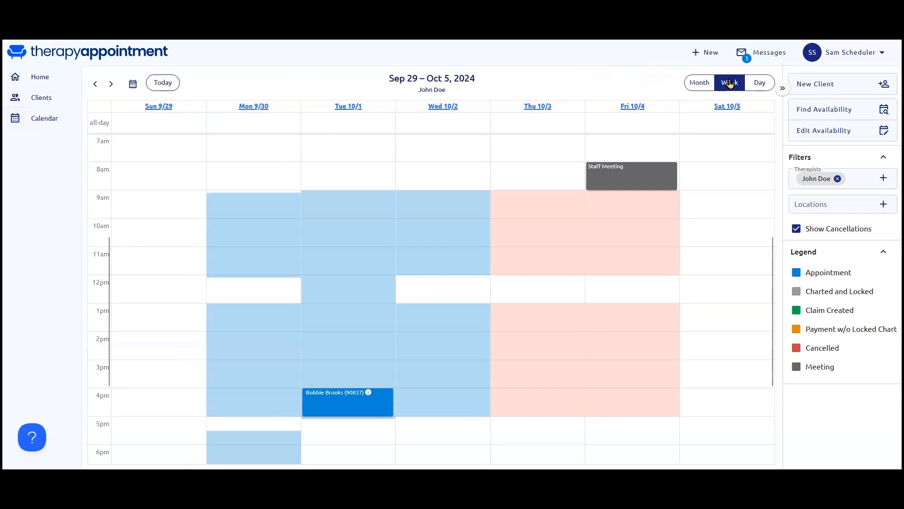
{"action": "left_click", "coordinate": [837, 178]}
{"action": "left_click", "coordinate": [805, 184]}
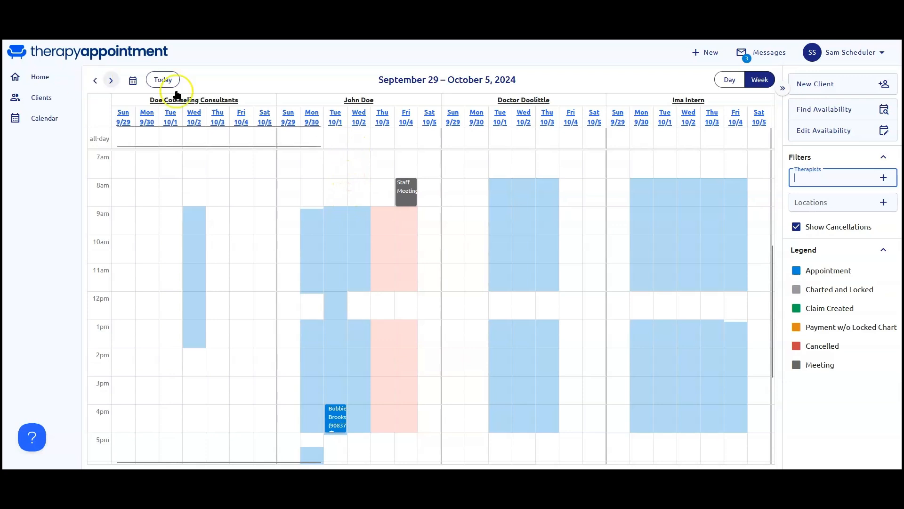
{"action": "left_click", "coordinate": [357, 100]}
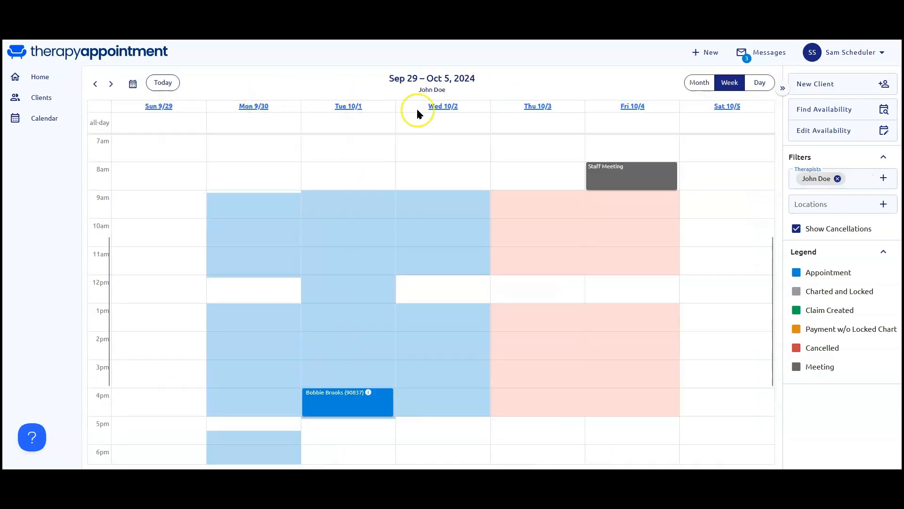
Go to the week of September 15–21 and start cancelling the 4:00 PM appointment on September 17
{"action": "left_click", "coordinate": [95, 86]}
{"action": "left_click", "coordinate": [95, 86]}
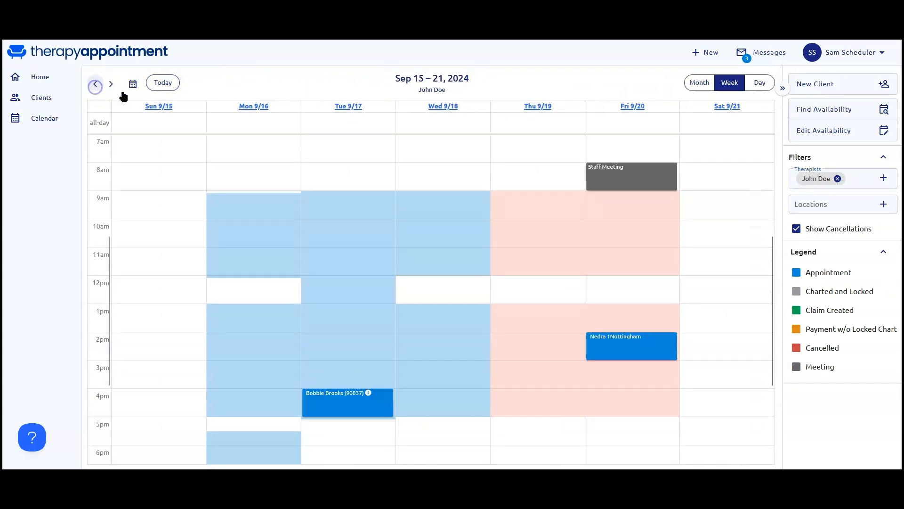
{"action": "left_click", "coordinate": [342, 403]}
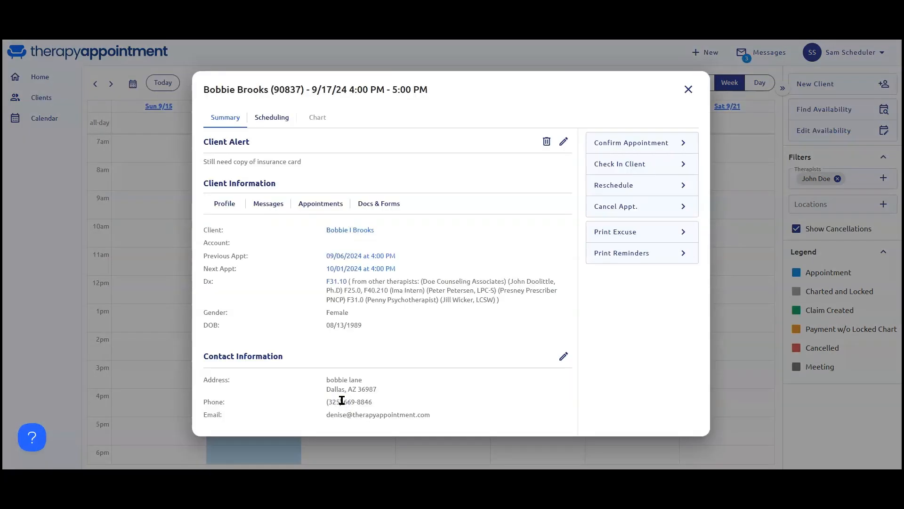
{"action": "left_click", "coordinate": [632, 259]}
{"action": "left_click", "coordinate": [647, 209]}
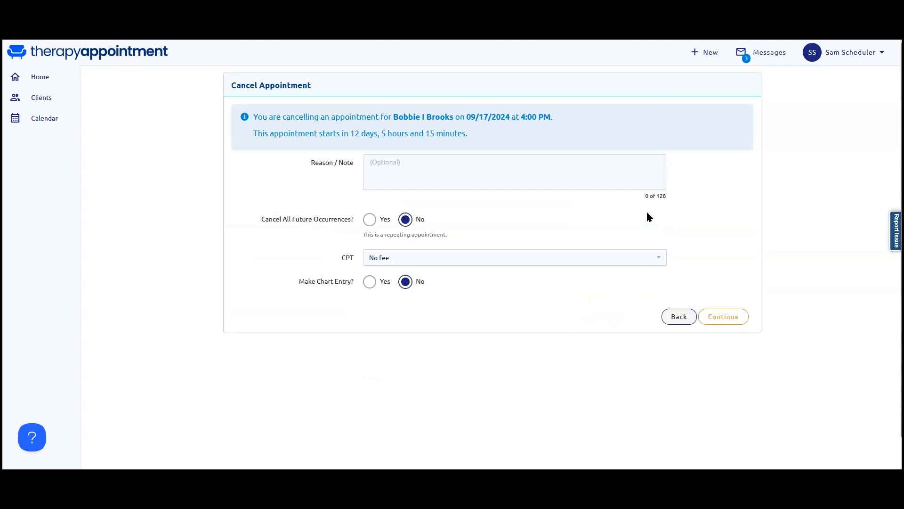
Enter "They will be out of town" as the cancellation reason and leave the future occurrences uncancelled
{"action": "left_click", "coordinate": [575, 206]}
{"action": "left_click", "coordinate": [380, 163]}
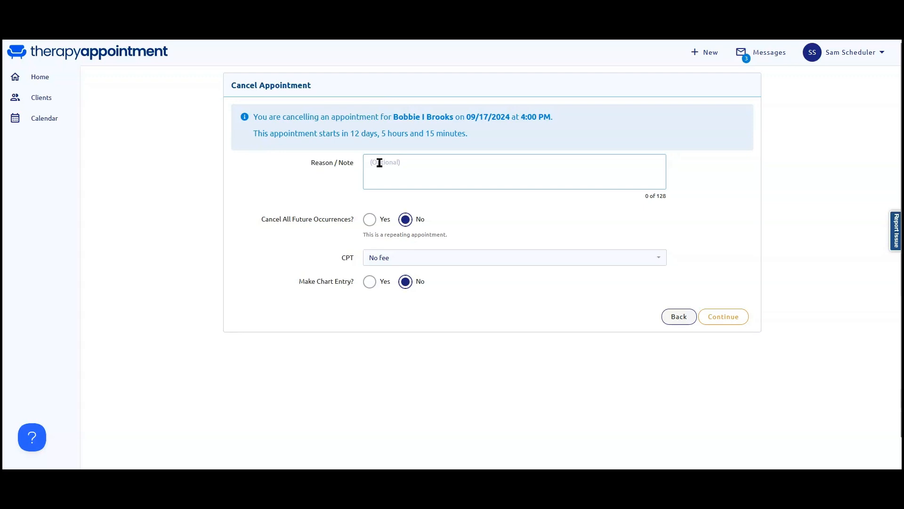
{"action": "type", "text": "They will be out of town"}
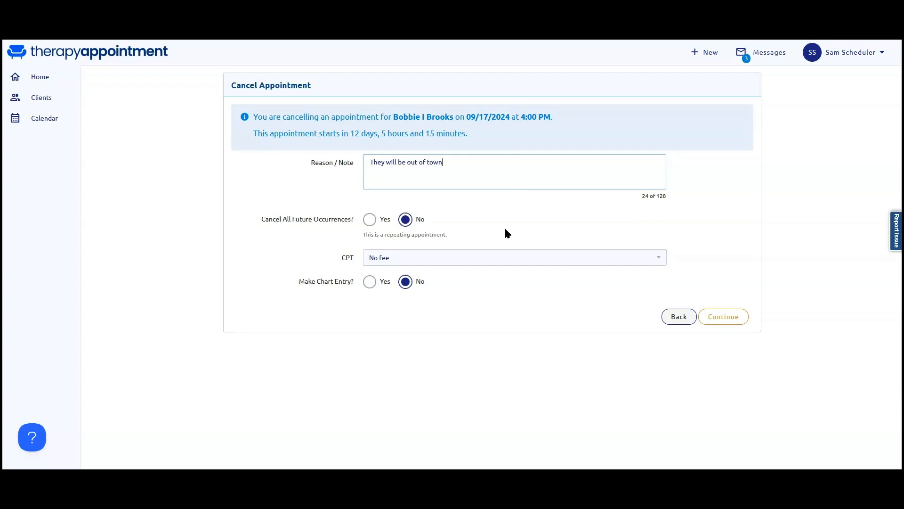
{"action": "left_click", "coordinate": [421, 239]}
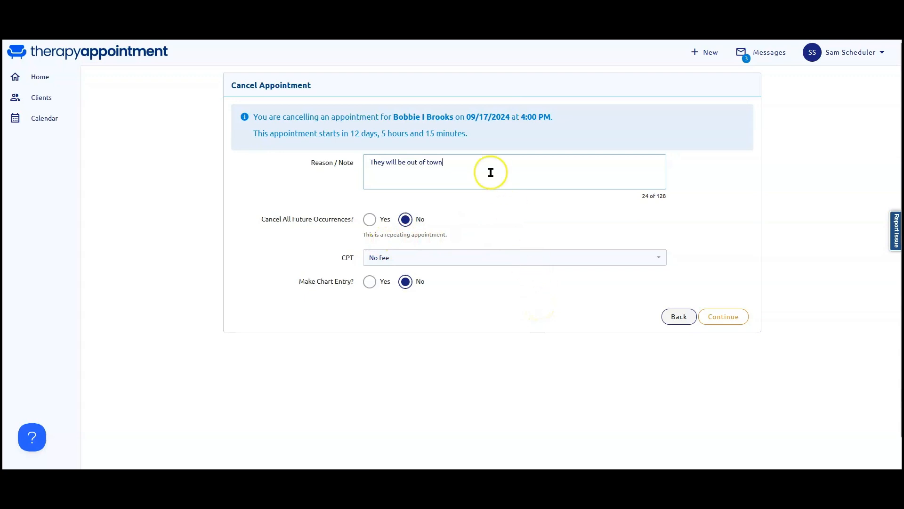
Review the CPT fee and chart entry options, keep No fee and no chart entry, and submit the cancellation
{"action": "left_click", "coordinate": [500, 265]}
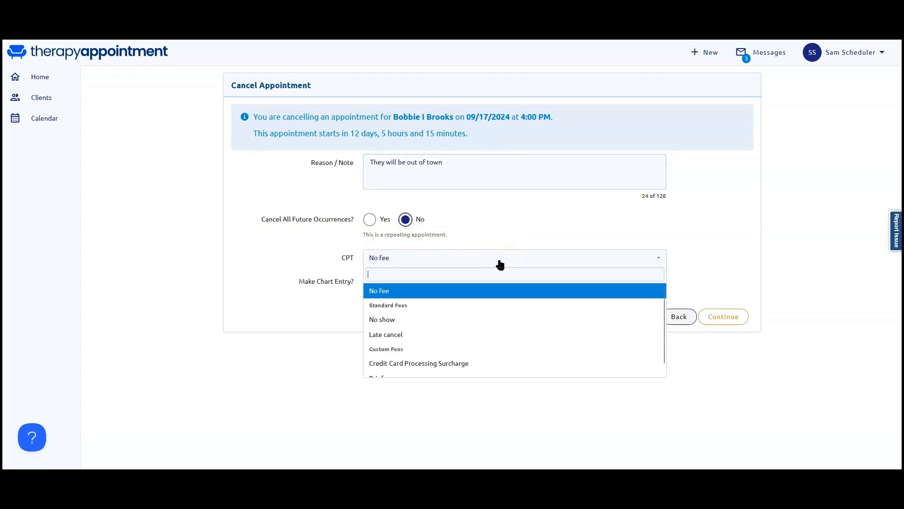
{"action": "left_click", "coordinate": [501, 265]}
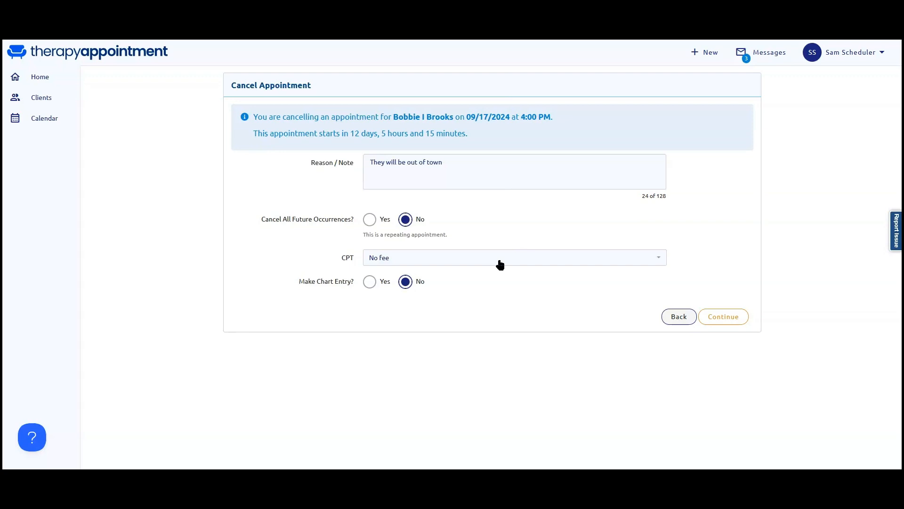
{"action": "left_click", "coordinate": [370, 282]}
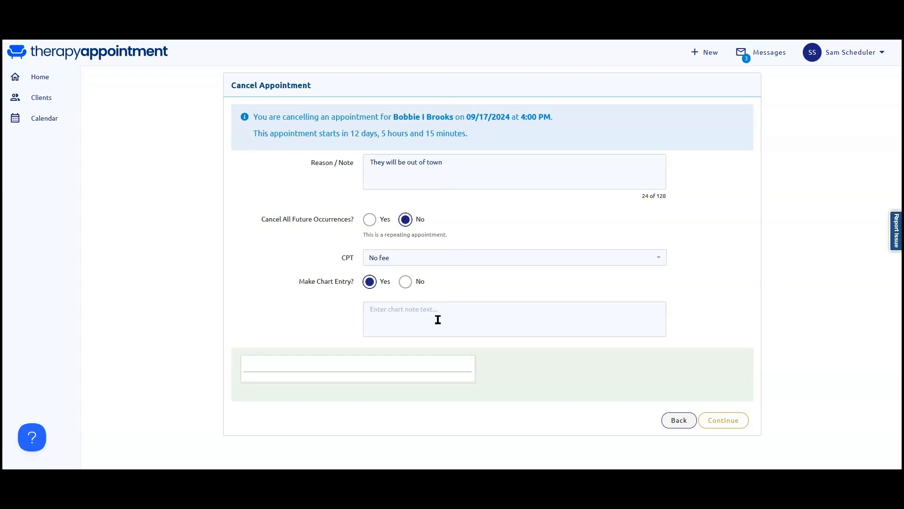
{"action": "left_click", "coordinate": [406, 281]}
{"action": "left_click", "coordinate": [743, 322]}
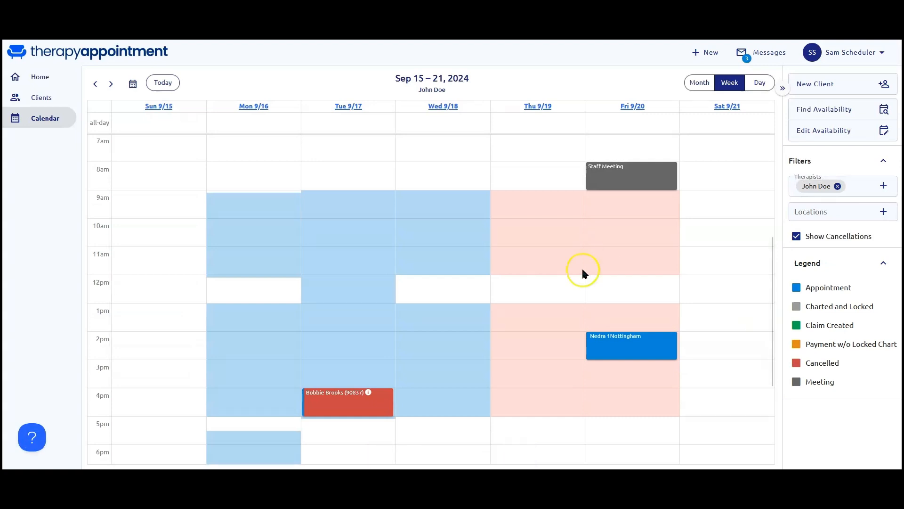
Review the cancelled September 17 appointment's details and open, then dismiss, a new appointment form in its slot
{"action": "left_click", "coordinate": [357, 404]}
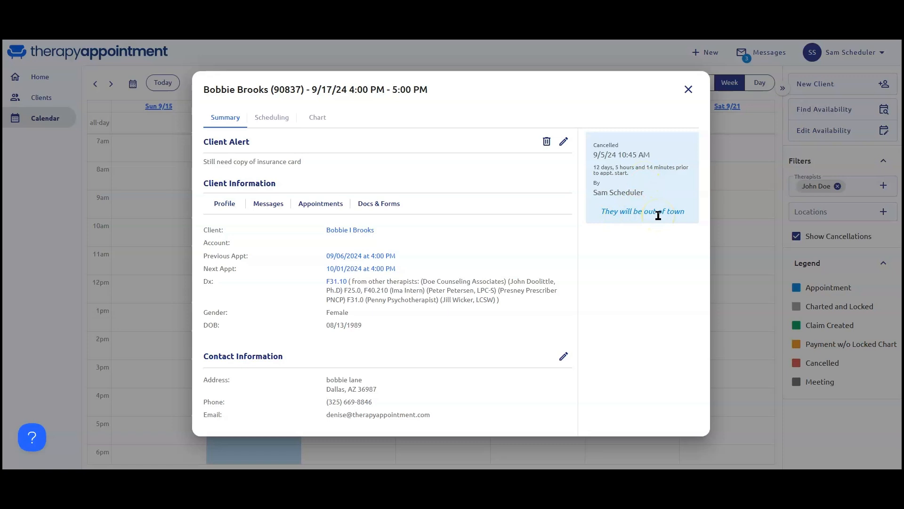
{"action": "left_click", "coordinate": [689, 89]}
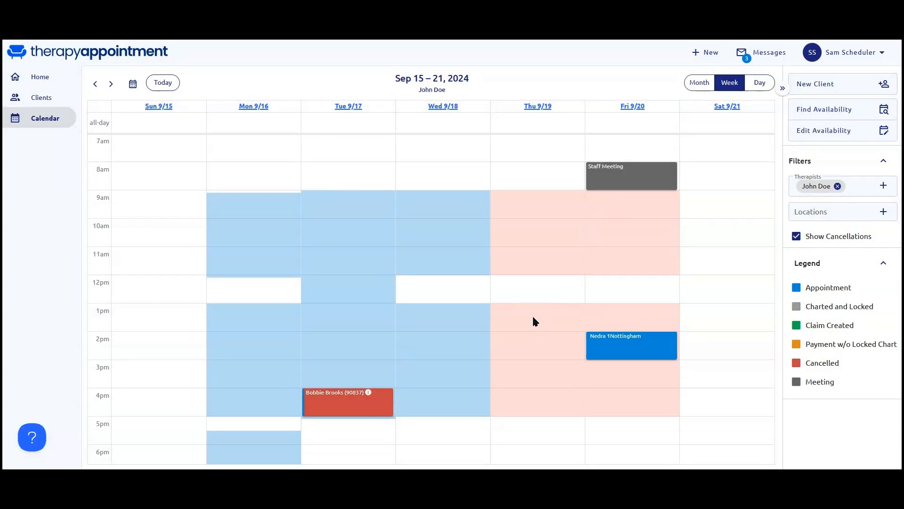
{"action": "left_click", "coordinate": [394, 394]}
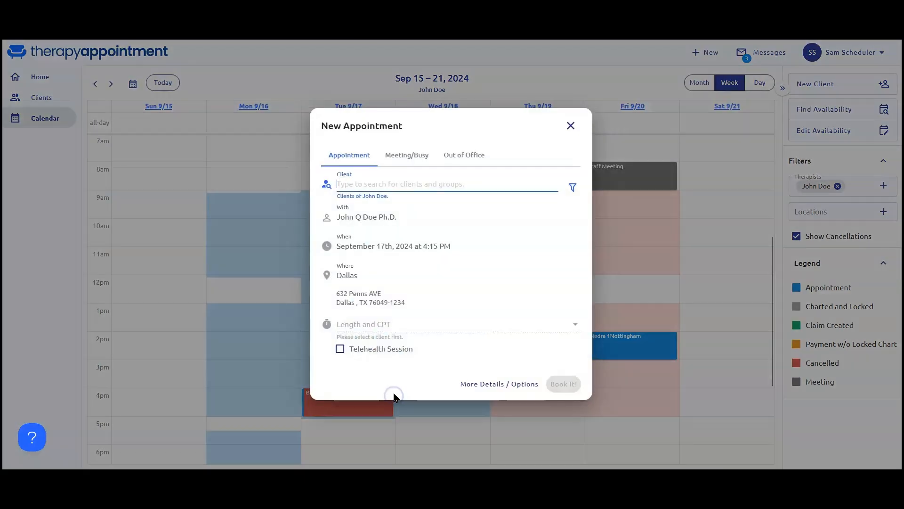
{"action": "left_click", "coordinate": [571, 125]}
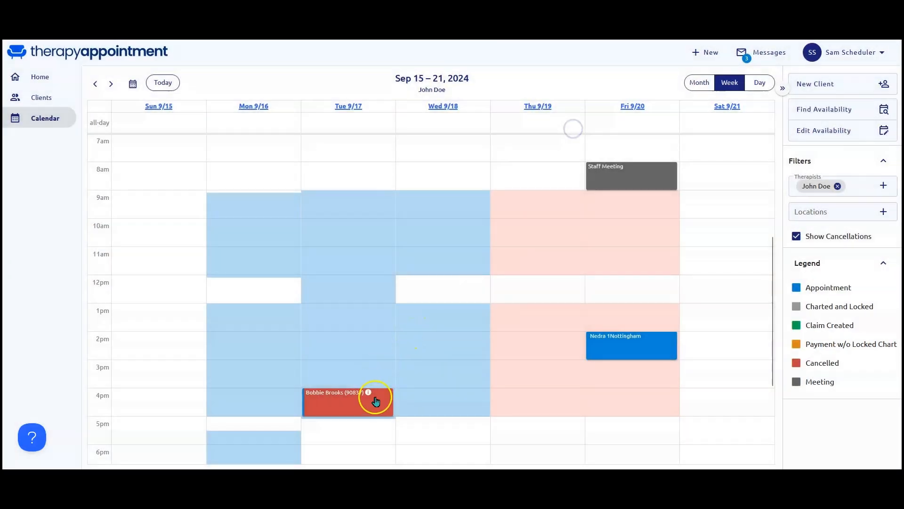
{"action": "left_click", "coordinate": [375, 399]}
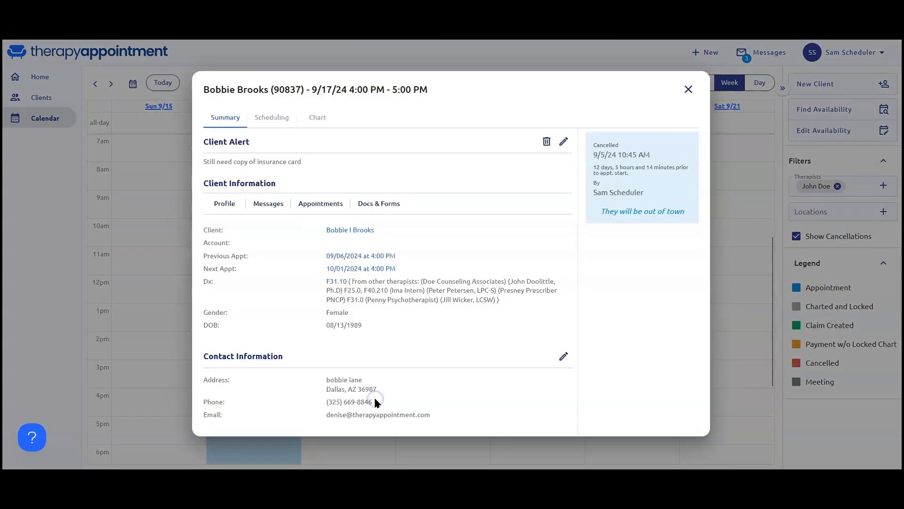
{"action": "left_click", "coordinate": [690, 93]}
Hide cancelled appointments from the therapist's week of September 15–21
{"action": "left_click", "coordinate": [385, 408]}
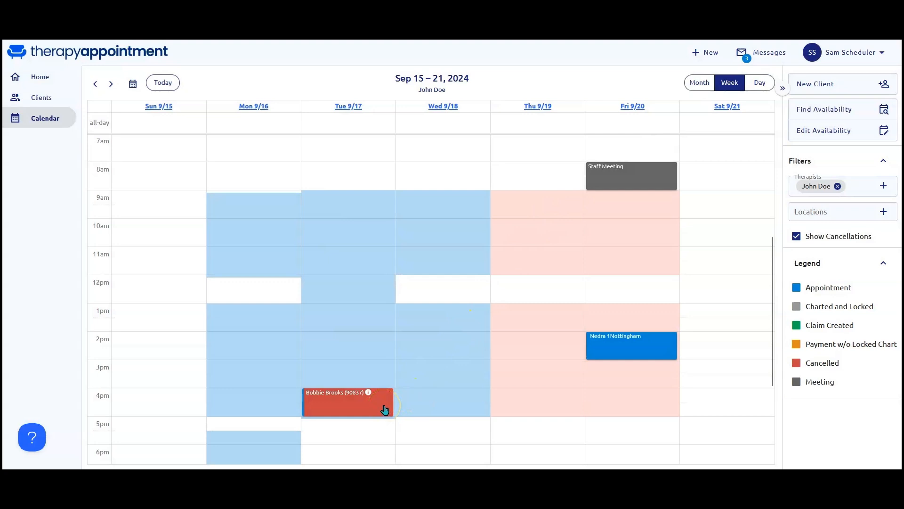
{"action": "left_click", "coordinate": [798, 238]}
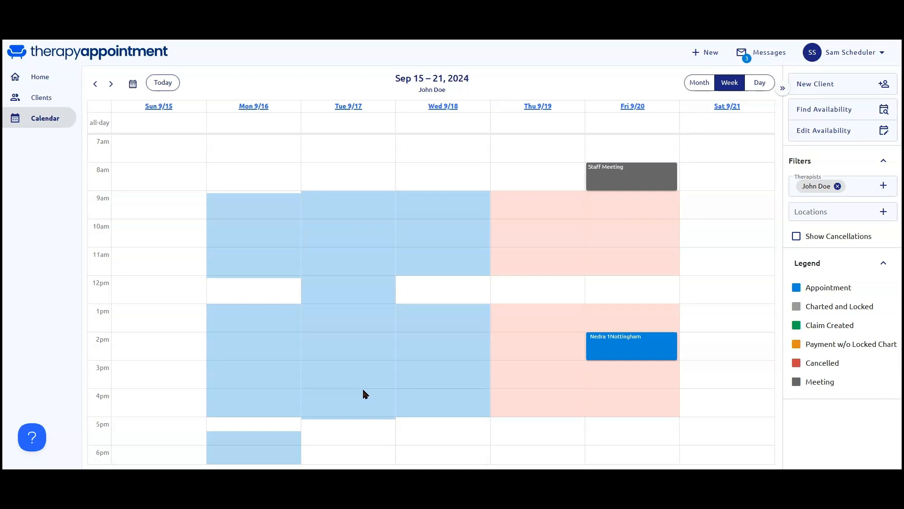
Open the help widget and bring up its form for asking support a question
{"action": "left_click", "coordinate": [32, 438]}
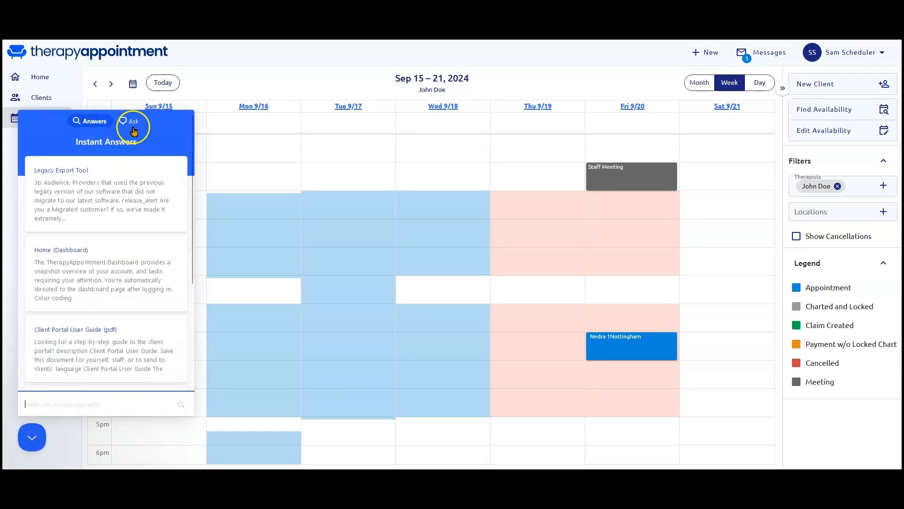
{"action": "left_click", "coordinate": [132, 122]}
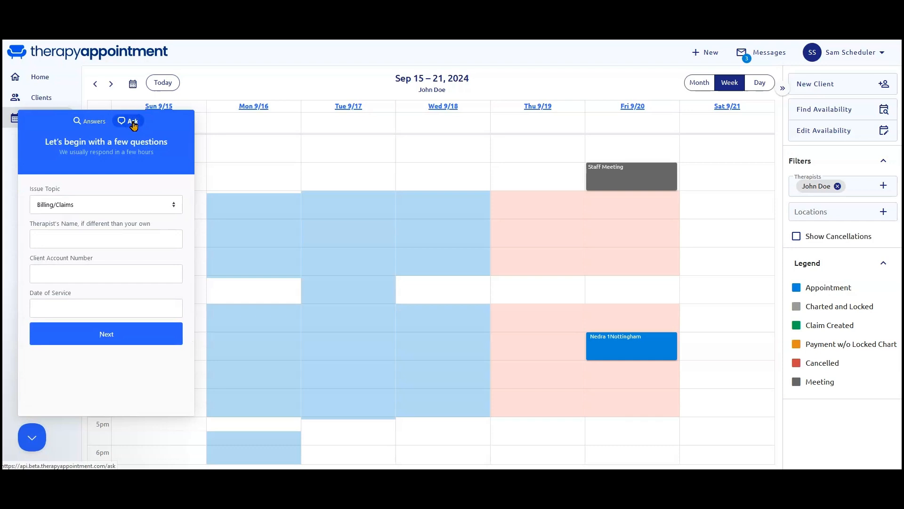